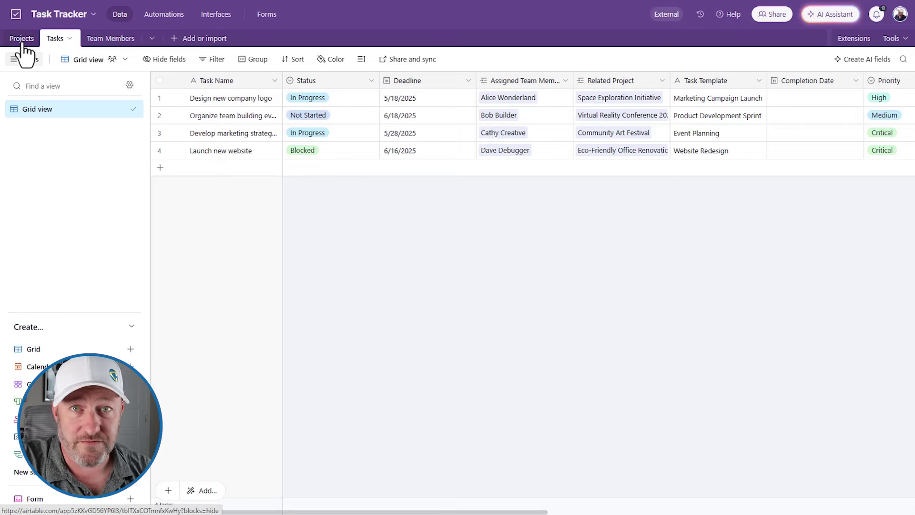
Look through the Team Members table, including its assigned, pending and completed task fields.
click(22, 42)
click(69, 39)
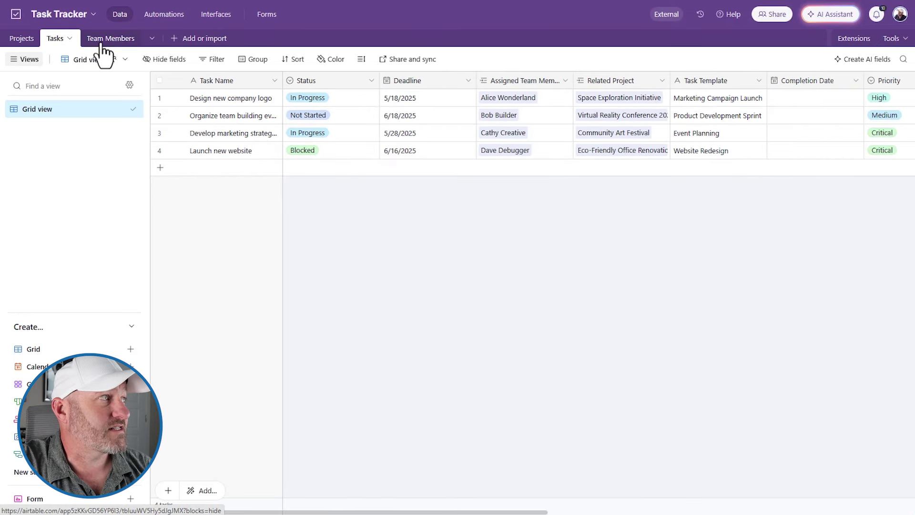
click(110, 40)
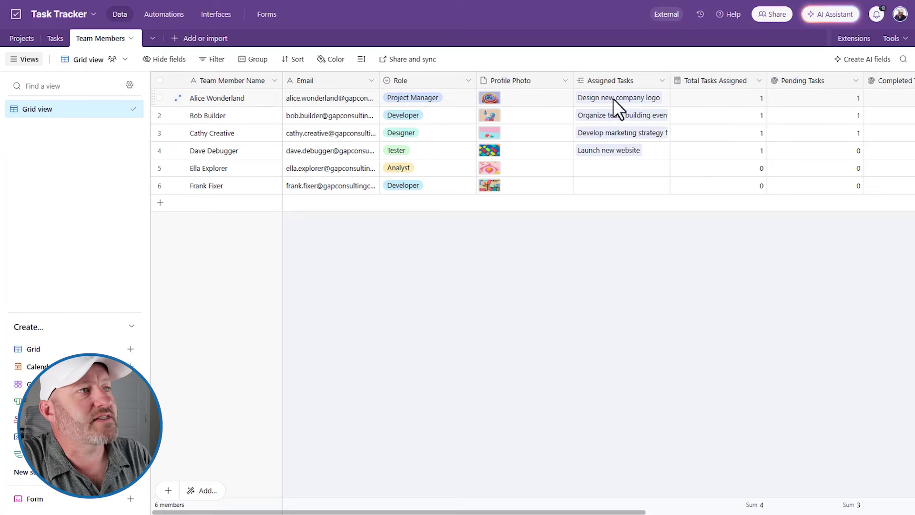
scroll(637, 103, right, 5)
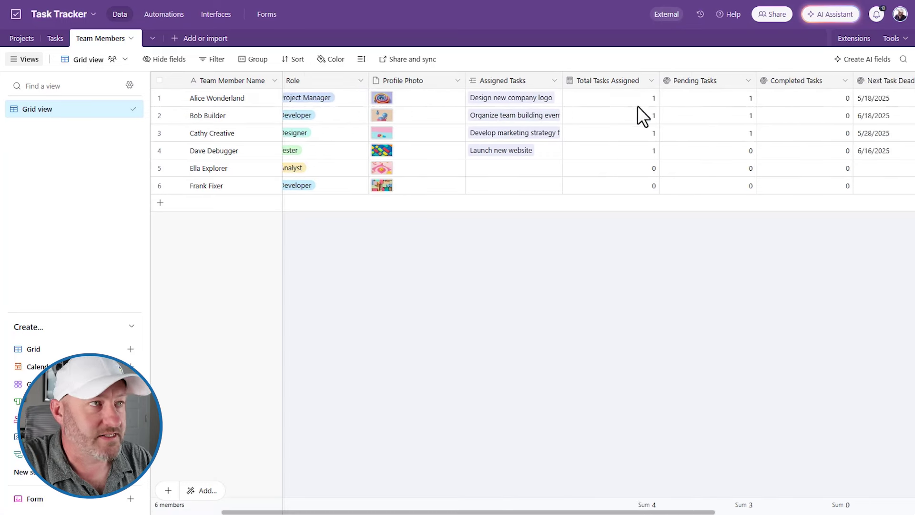
scroll(631, 127, left, 5)
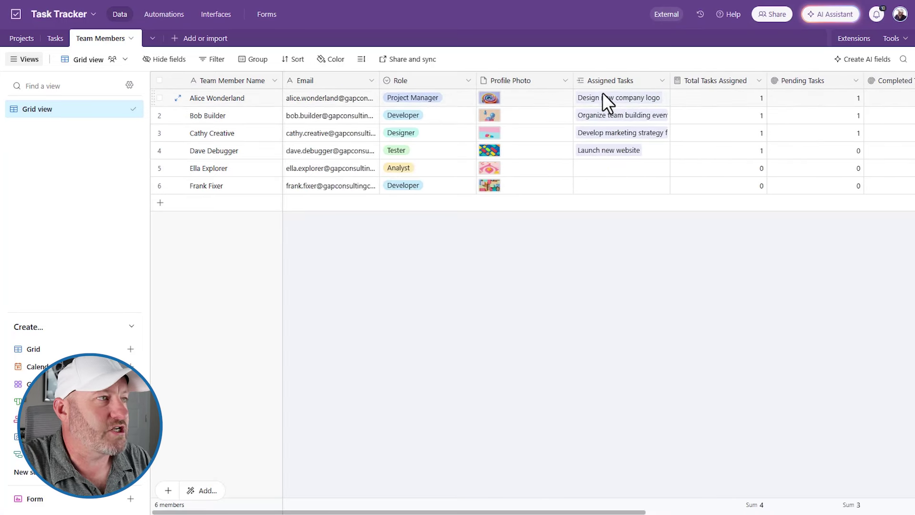
Look over the Tasks table and the Projects table, including the project's budget, status and task total fields.
click(58, 40)
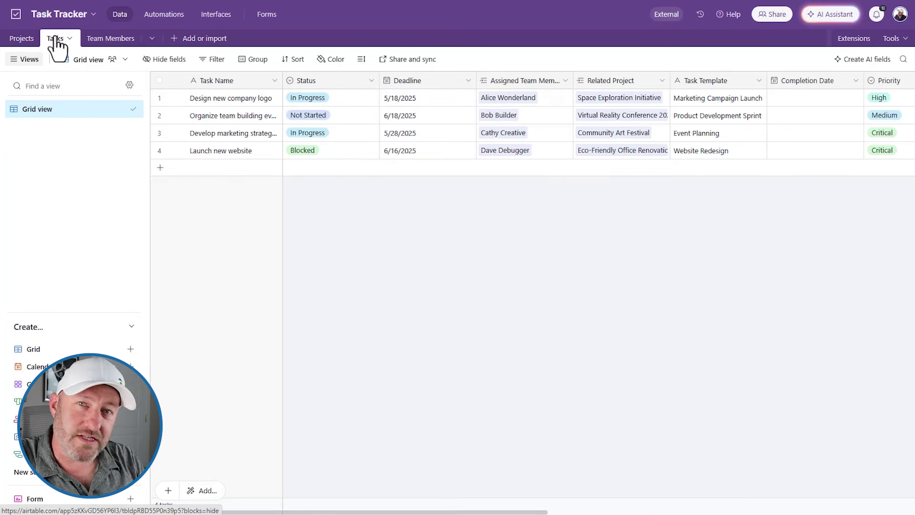
click(15, 42)
click(373, 151)
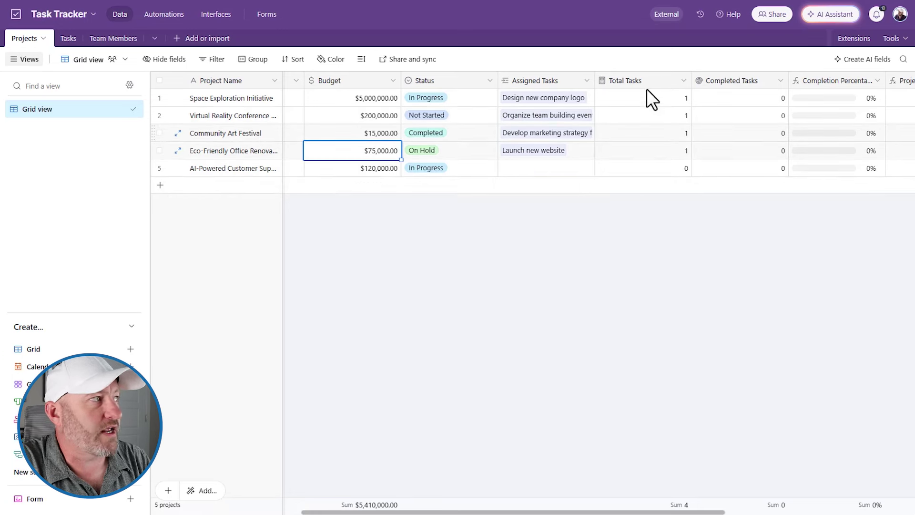
scroll(715, 92, right, 3)
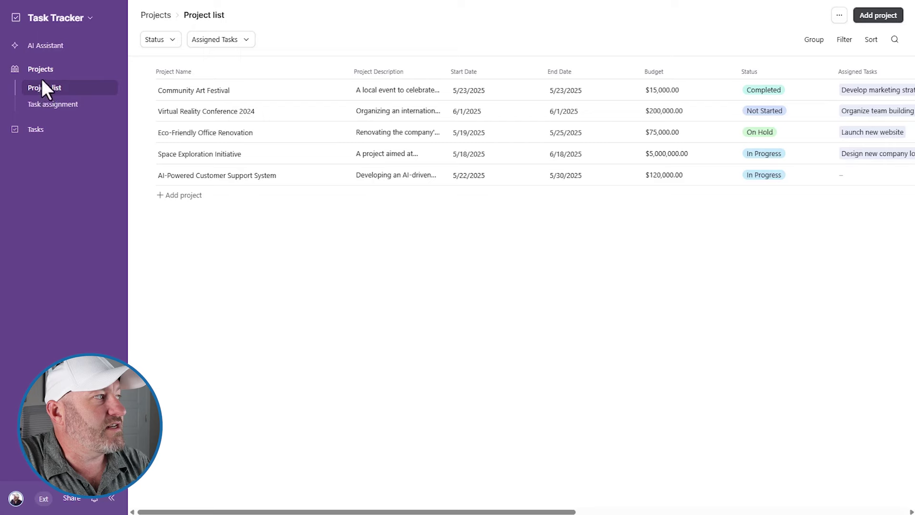
Browse the interface pages for projects and tasks, including Task assignment and Team Members Overview.
click(37, 130)
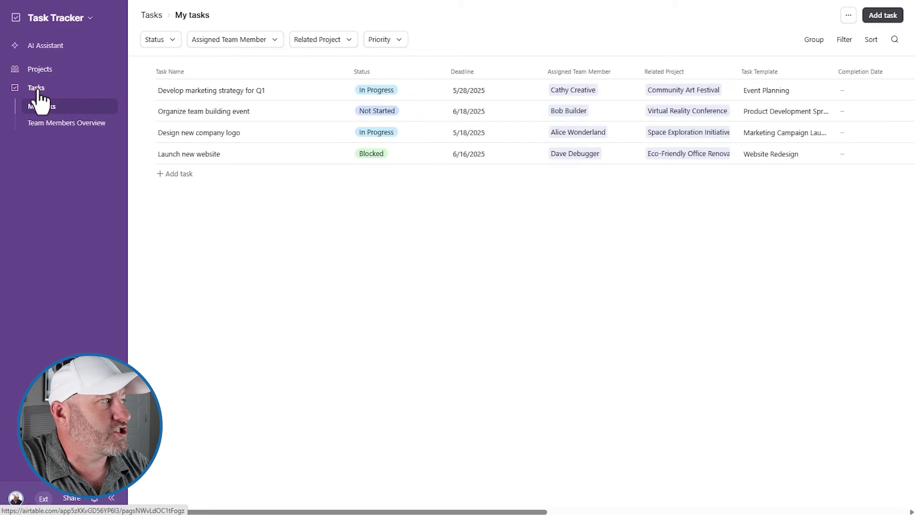
click(40, 70)
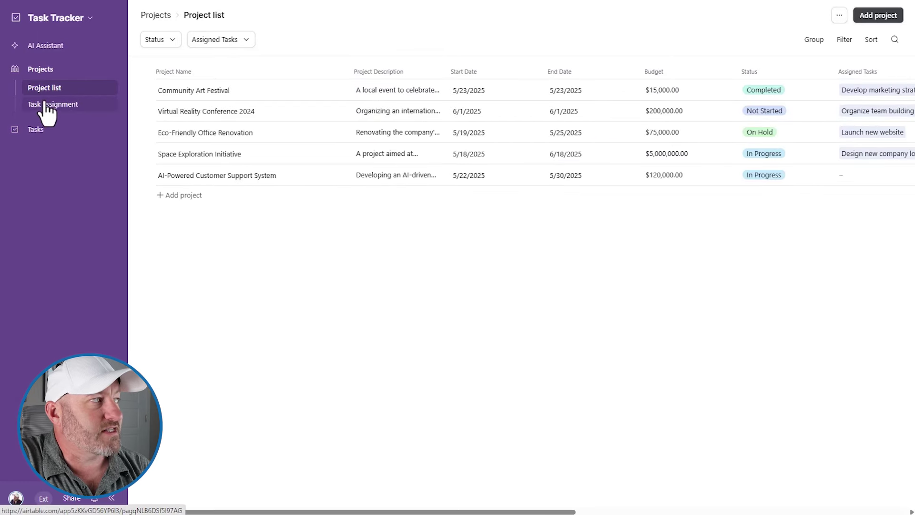
click(46, 105)
click(35, 129)
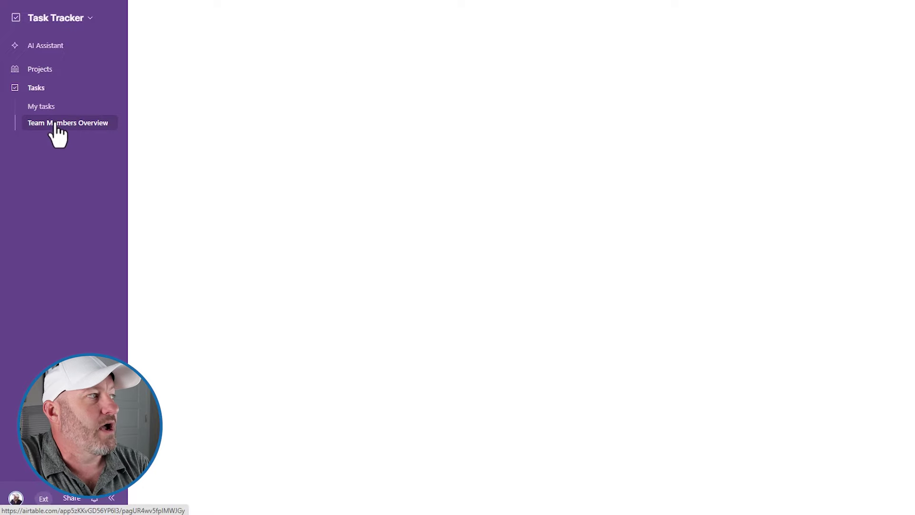
click(57, 125)
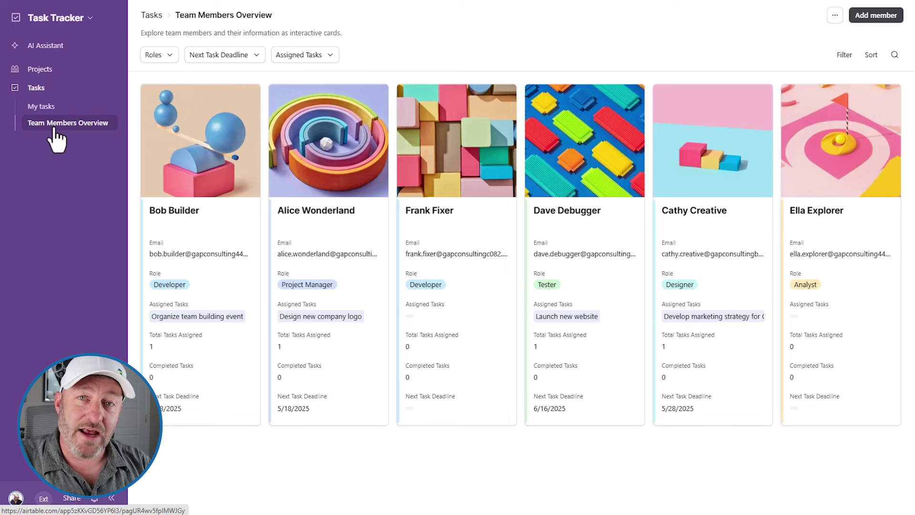
Show the My tasks page, view its Add task form, and close the form without creating a task.
click(51, 107)
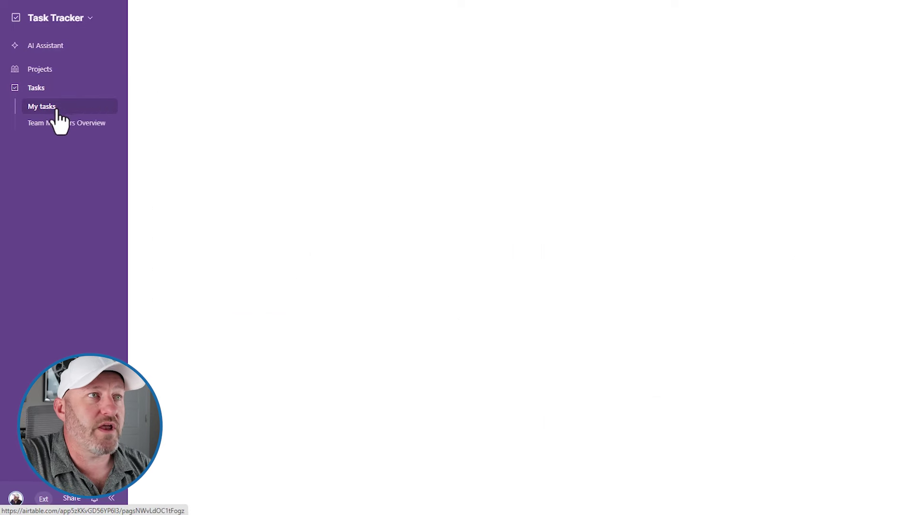
click(883, 15)
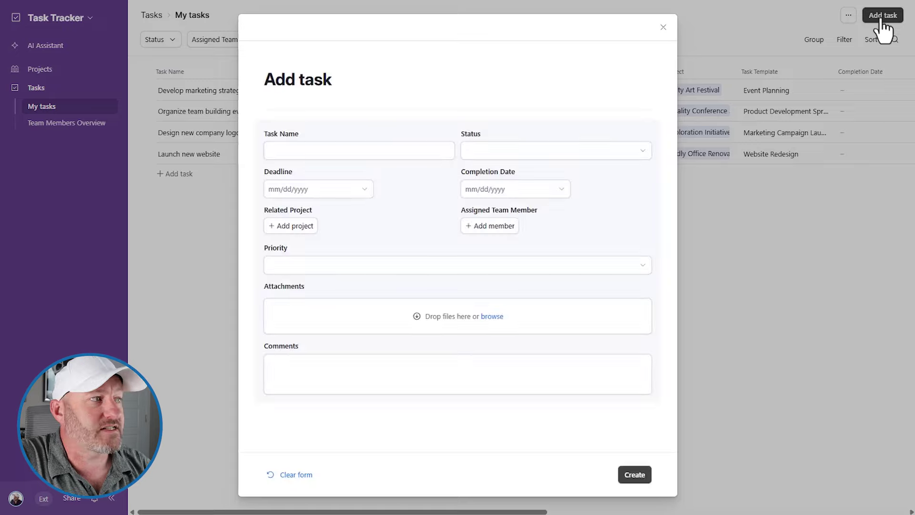
click(663, 28)
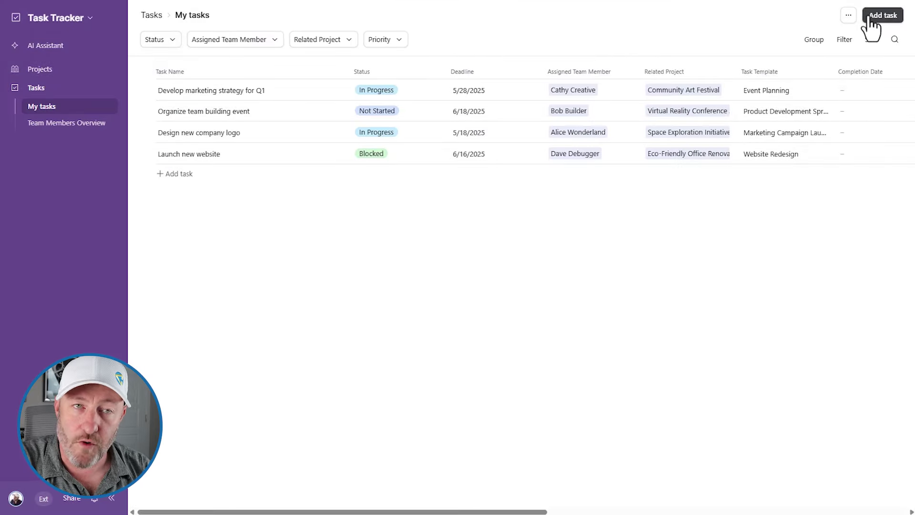
Begin a new project from the Project list page and name it Test.
click(66, 71)
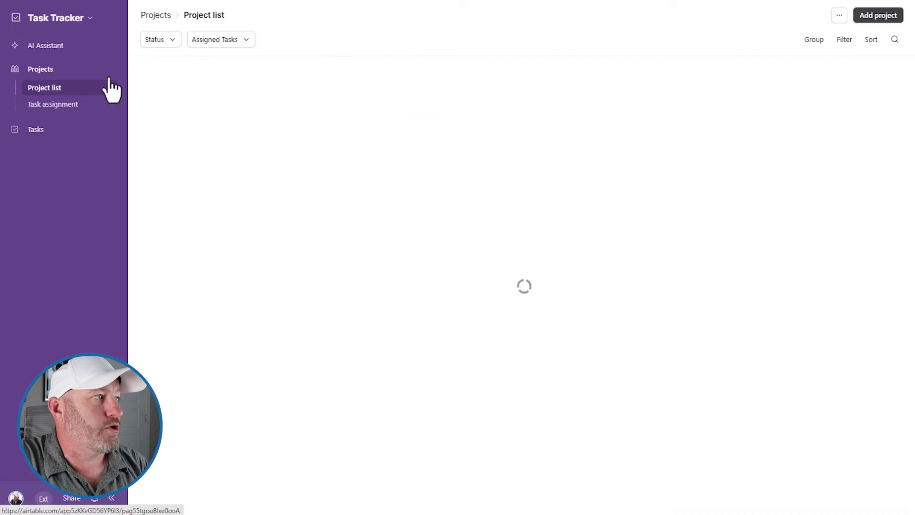
click(886, 18)
click(380, 152)
text(Test)
click(419, 197)
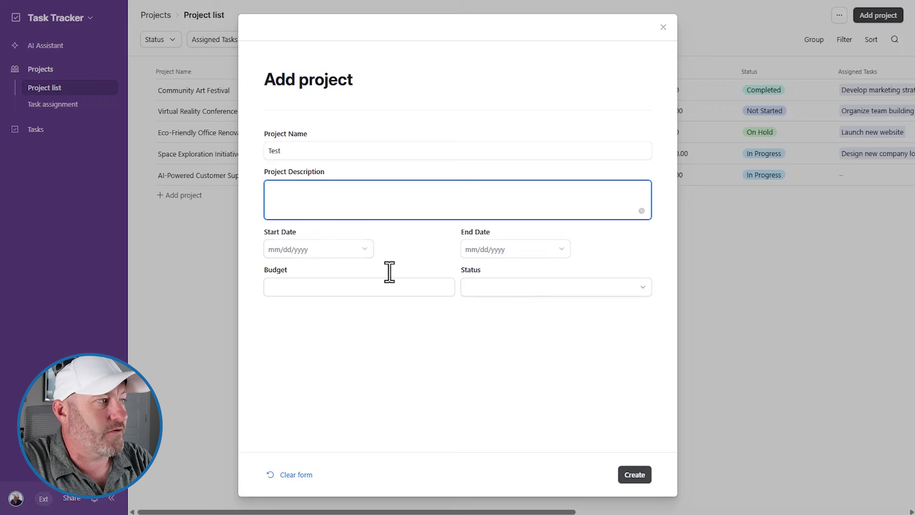
Set the new project's start date to 5/20/2025, end date to 5/31/2025 and status to Not Started, and create it.
click(327, 250)
click(325, 355)
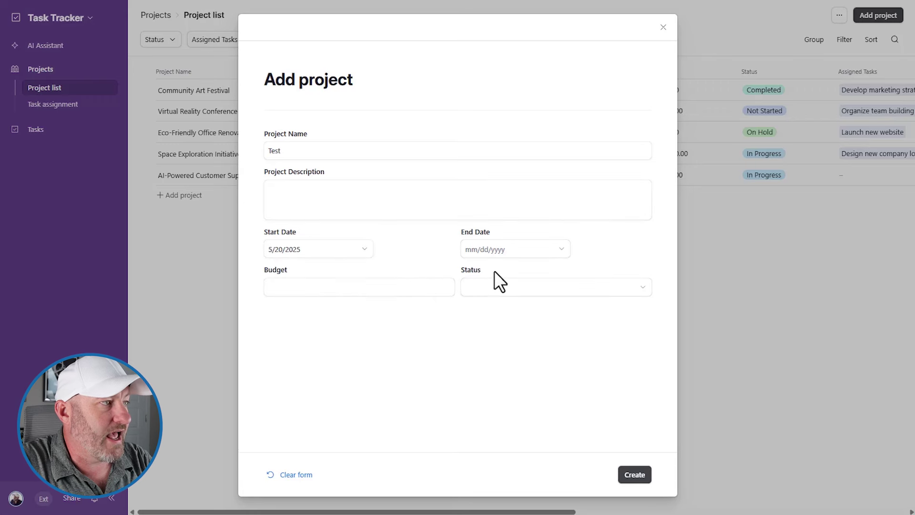
click(495, 253)
click(589, 372)
click(397, 287)
click(516, 292)
click(521, 367)
click(634, 474)
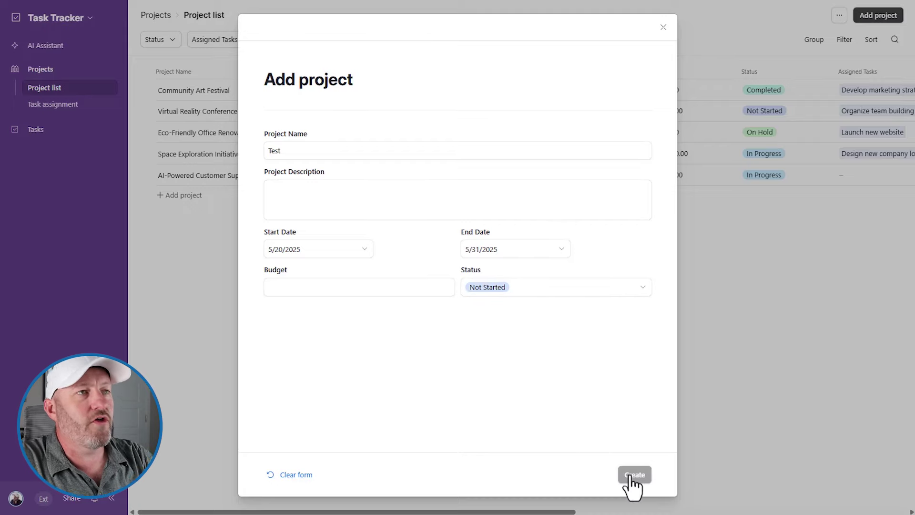
Open the Test project's record details and review its fields down to Assigned Tasks.
click(167, 196)
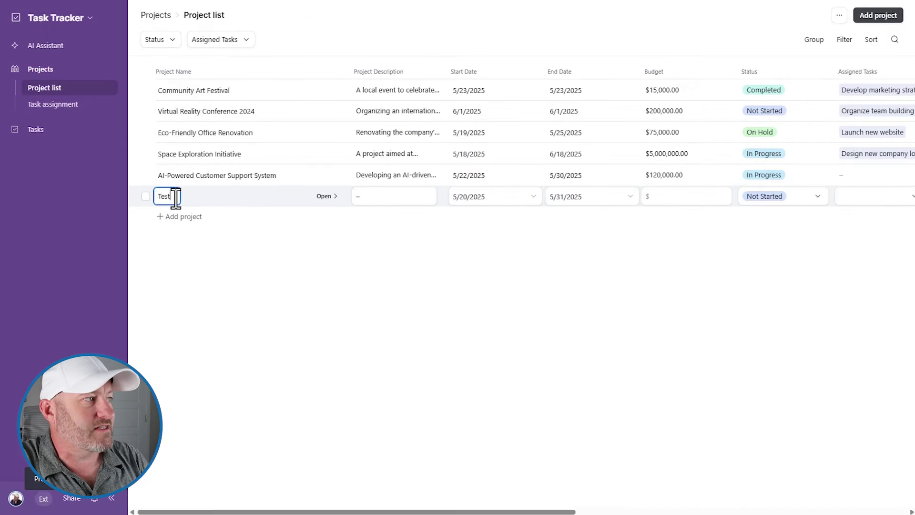
click(324, 196)
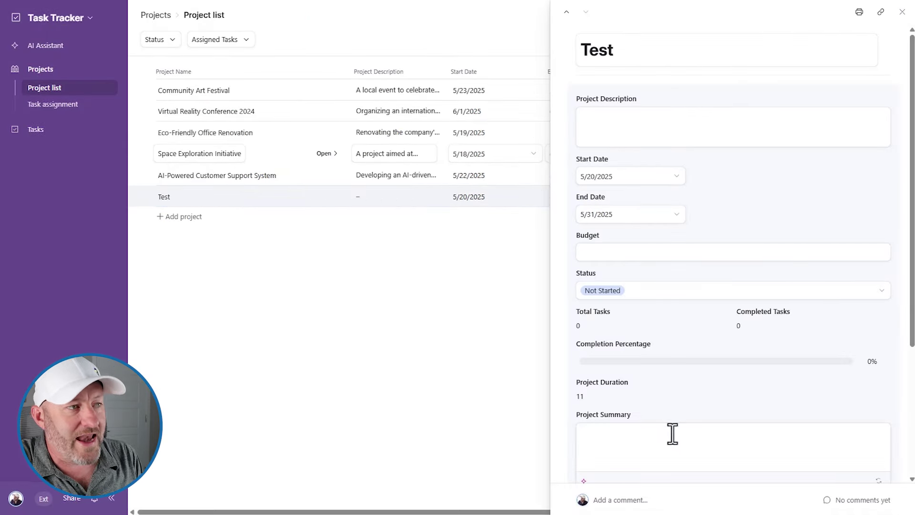
scroll(738, 333, down, 4)
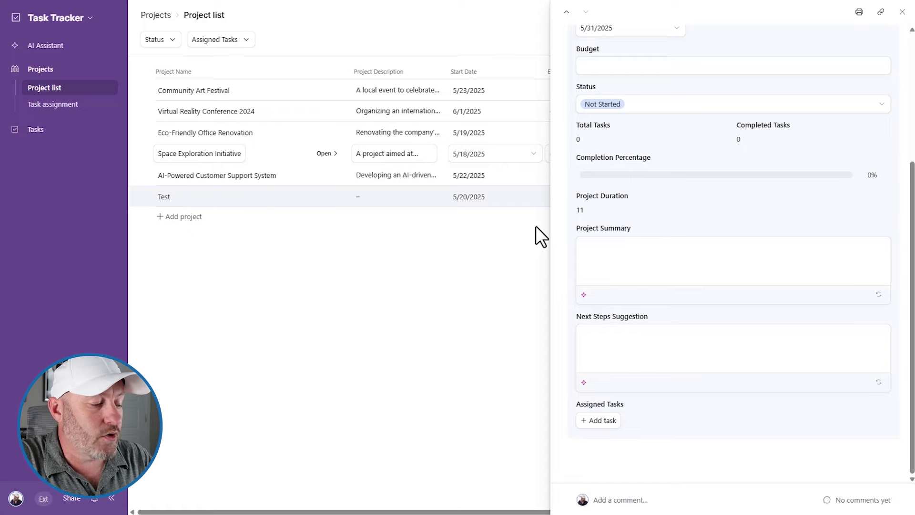
Open Airtable's pricing page at airtable.com/pricing in a new browser tab and dismiss the chat pop-up.
key(ctrl+t)
text(airta)
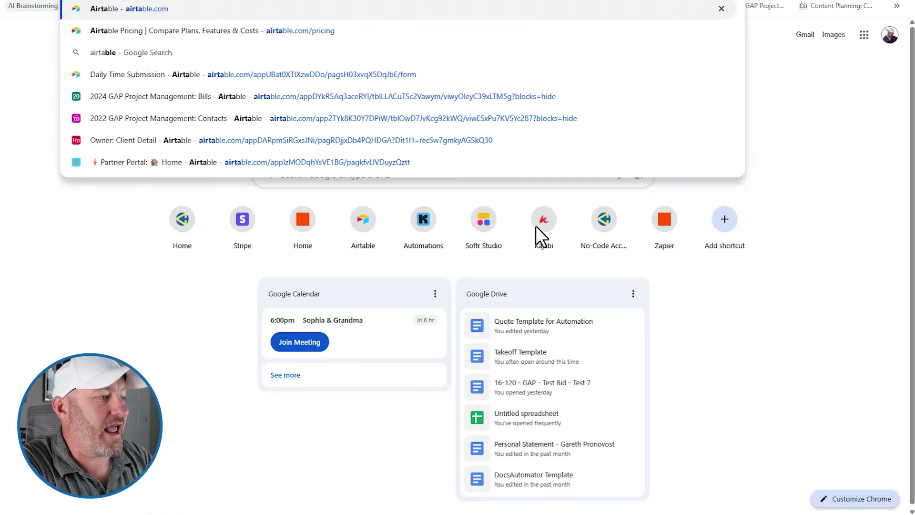
text(ble.com/prici)
key(Return)
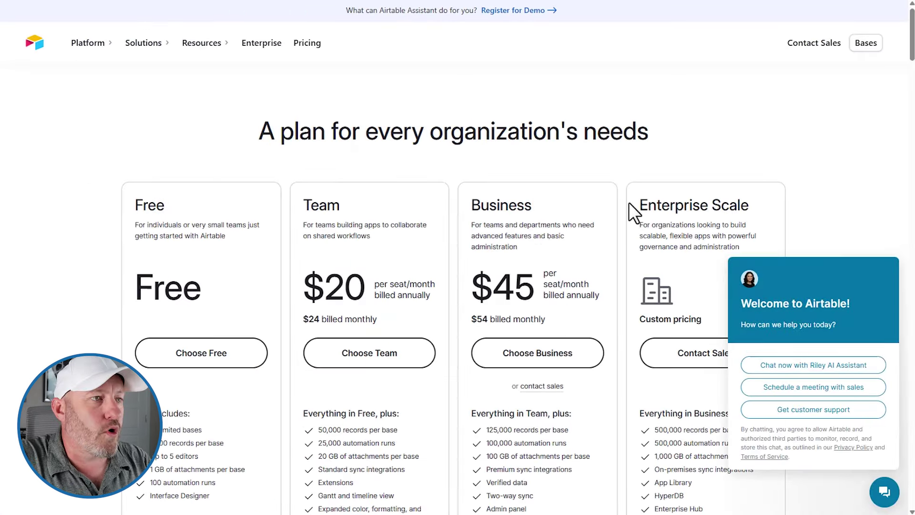
click(893, 248)
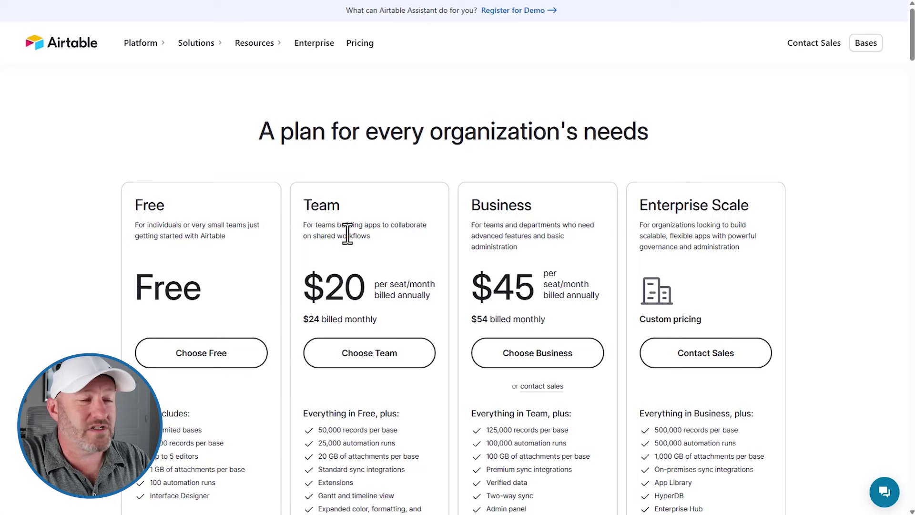
Examine the Team plan's feature list on the pricing page, highlighting its automation runs allowance.
scroll(353, 238, down, 3)
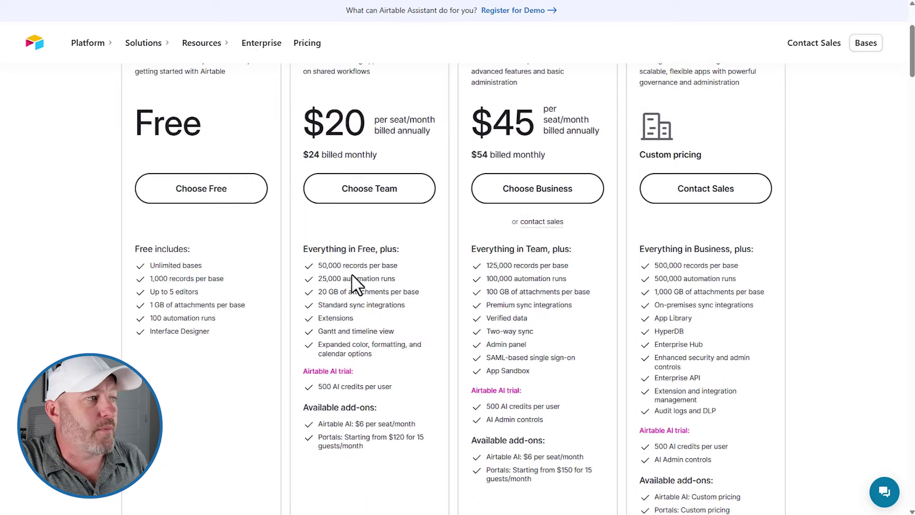
drag(318, 280, 402, 288)
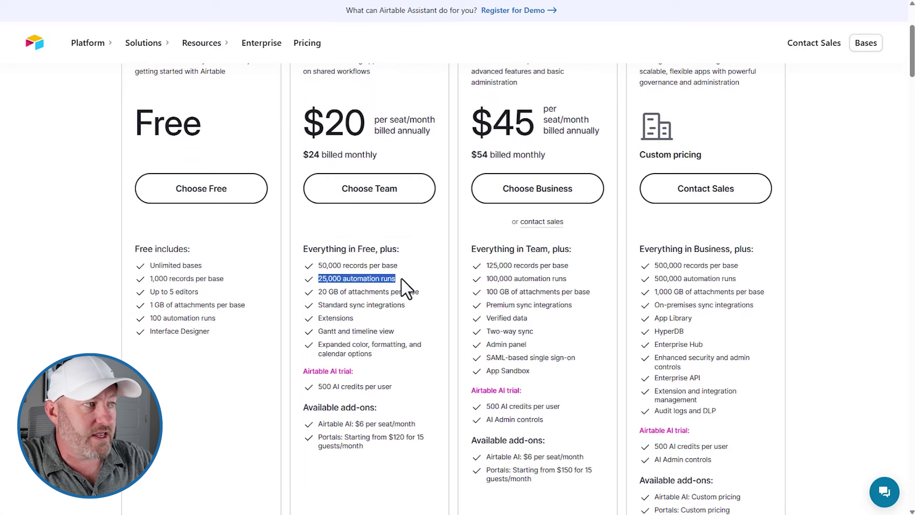
click(401, 279)
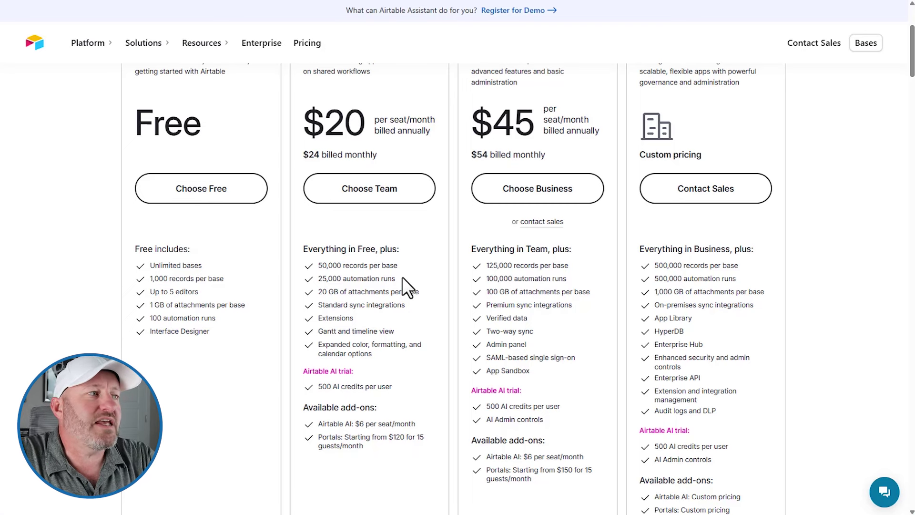
scroll(407, 286, up, 1)
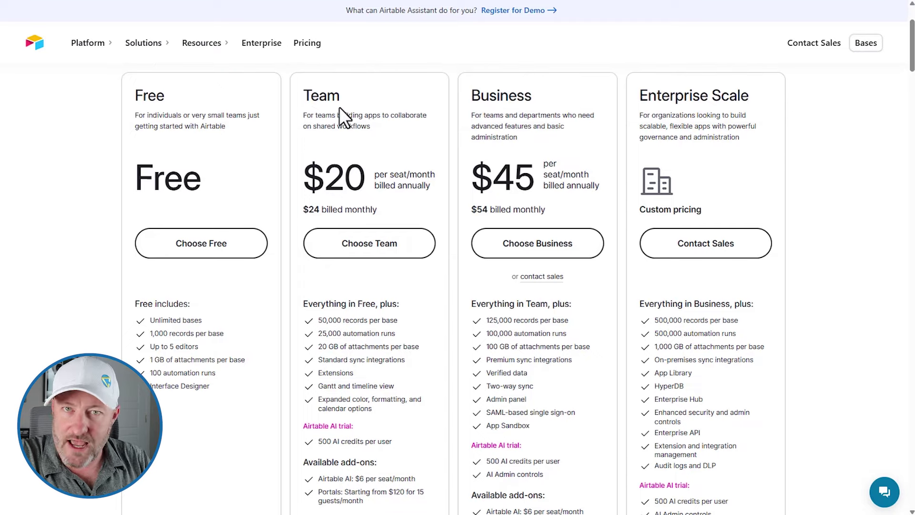
scroll(388, 266, down, 1)
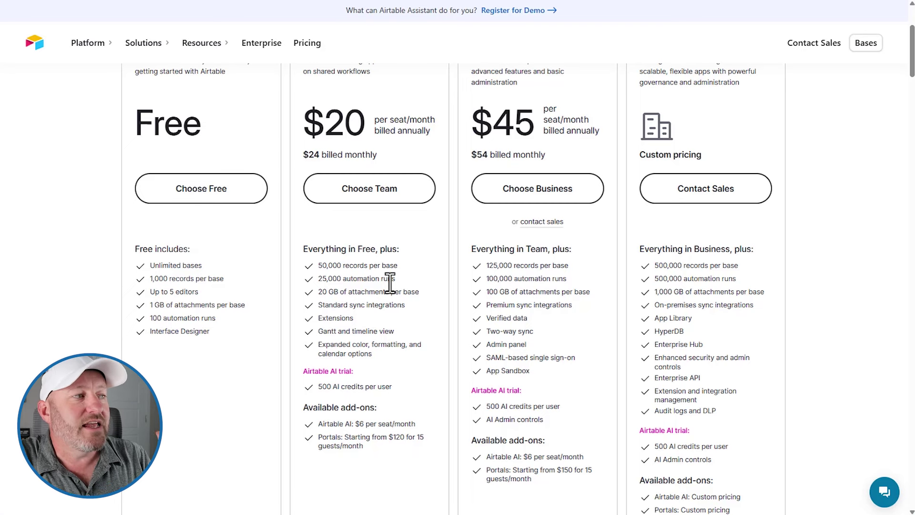
triple_click(394, 278)
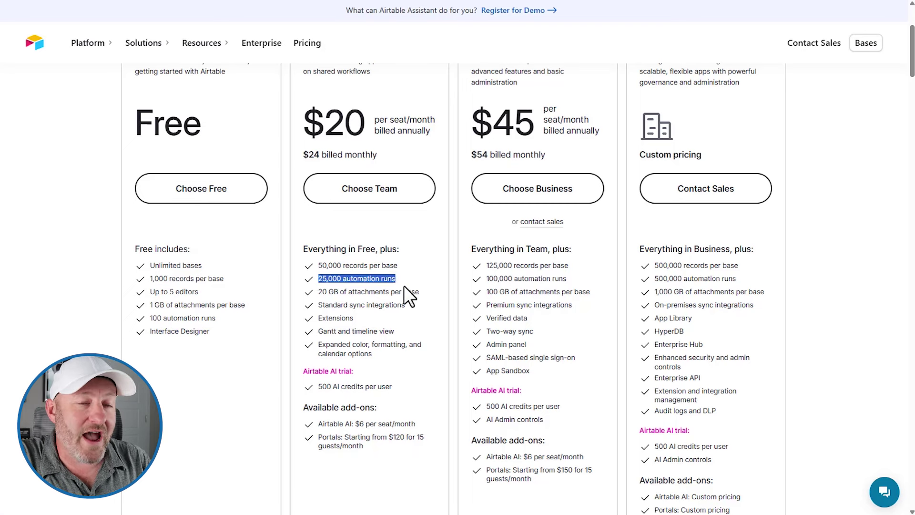
click(408, 281)
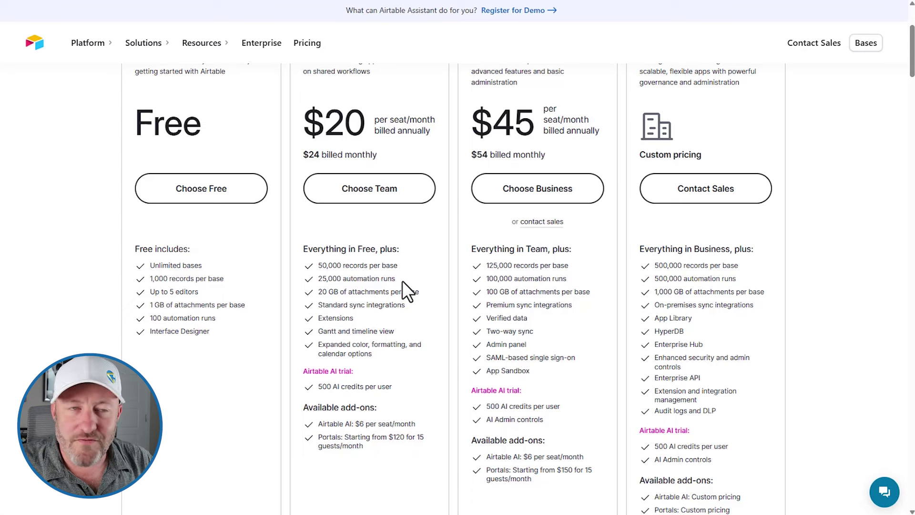
drag(402, 281, 331, 281)
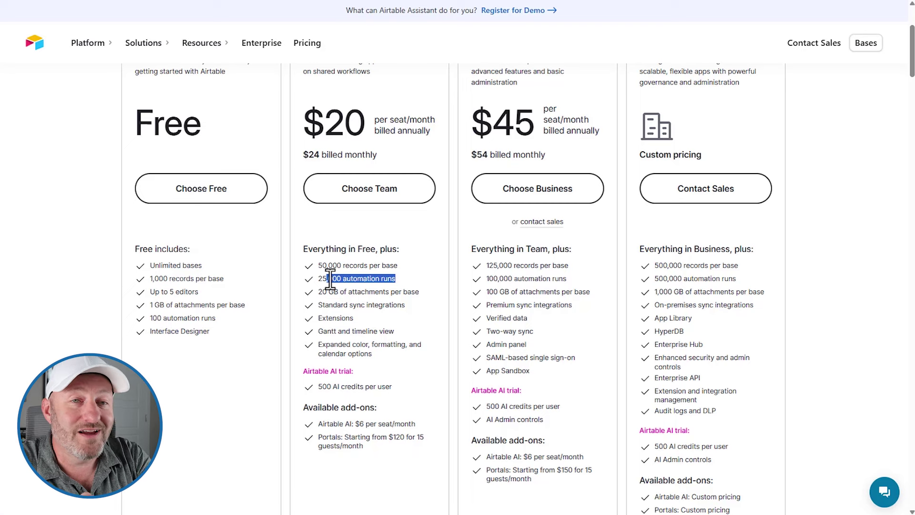
click(330, 281)
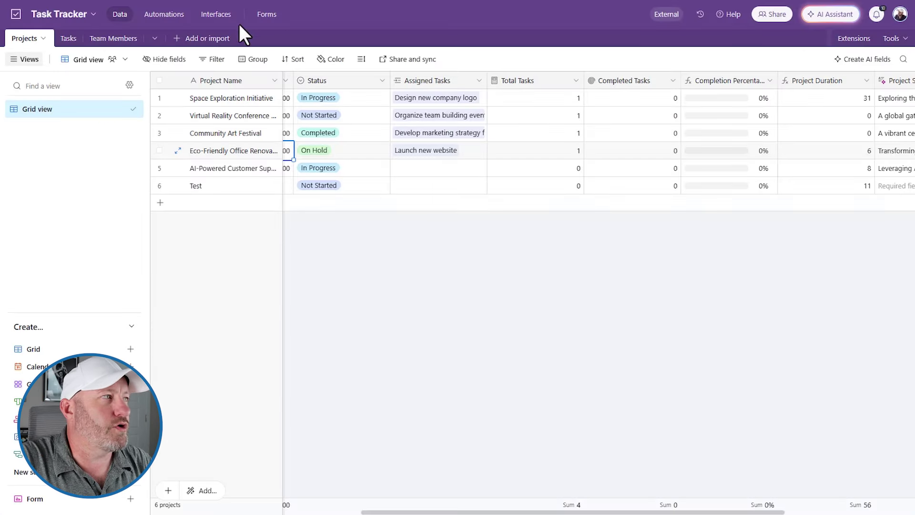
Open the base's automations and preview each suggested trigger for Automation 1, from form submission through record changes to scheduled time.
click(164, 14)
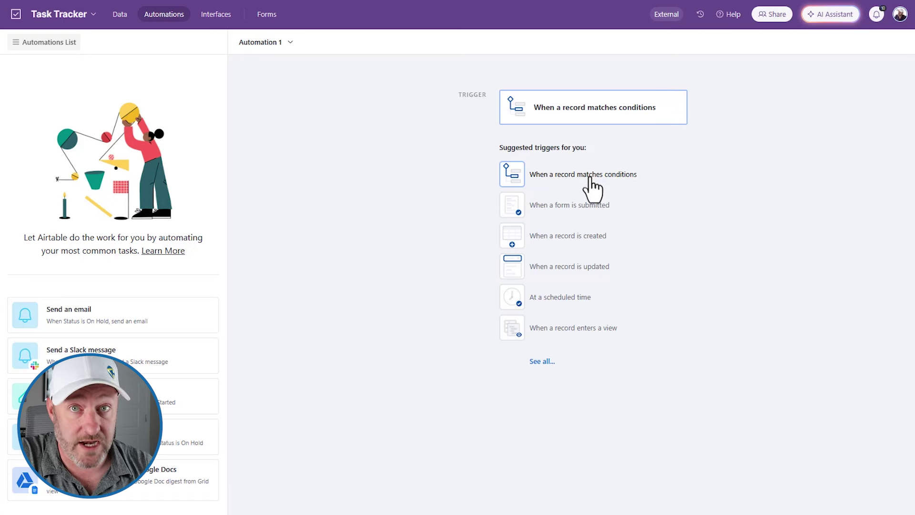
click(584, 206)
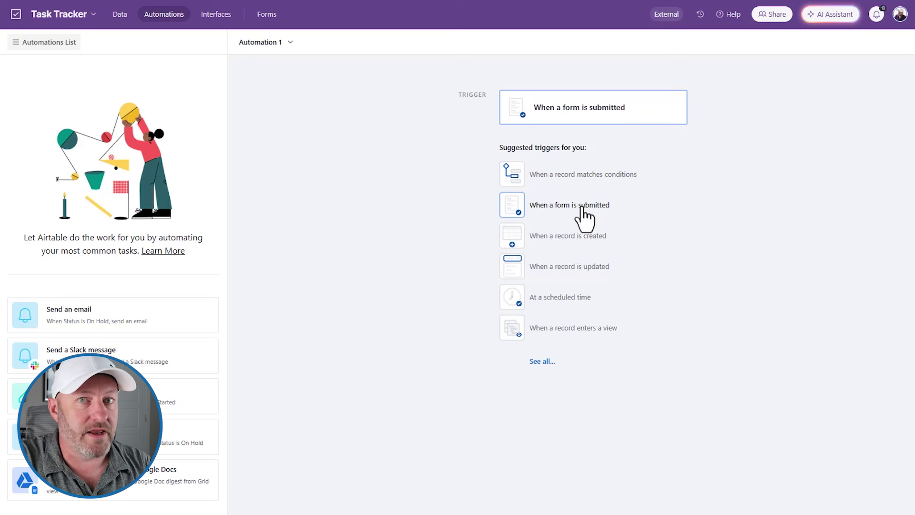
click(583, 237)
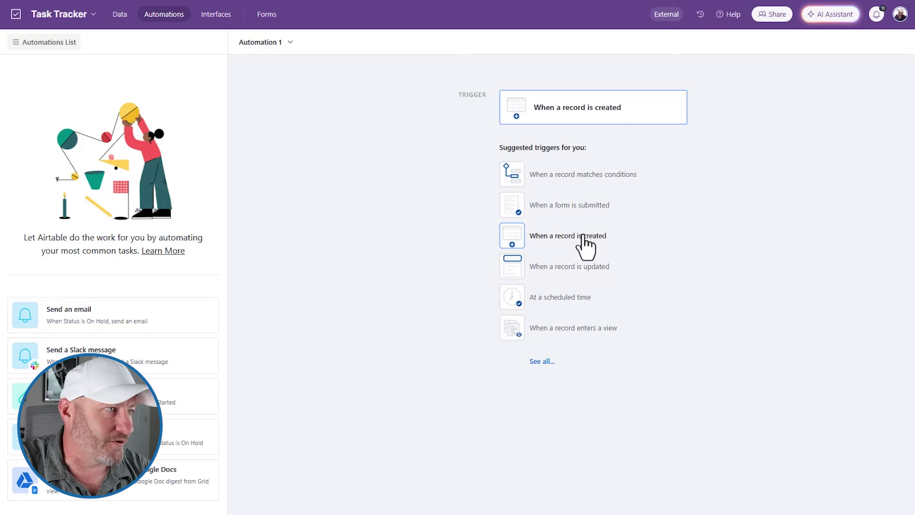
click(580, 270)
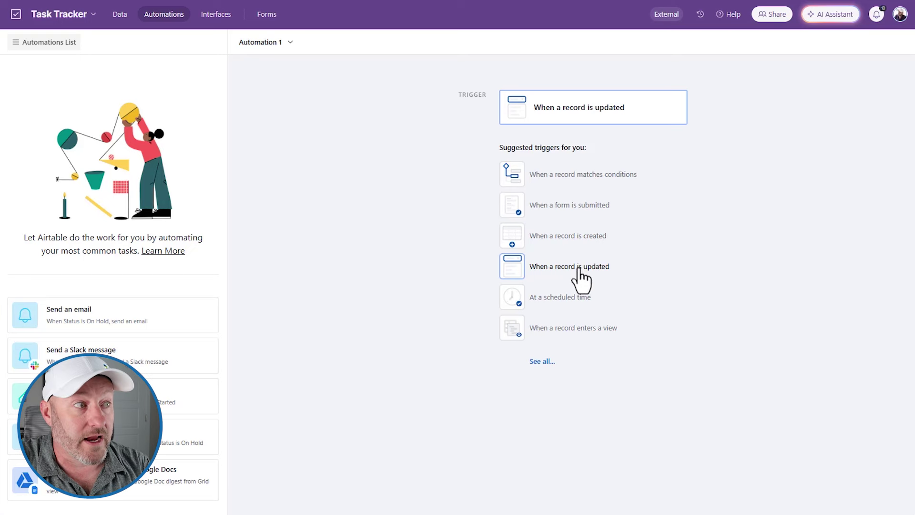
click(575, 299)
click(576, 329)
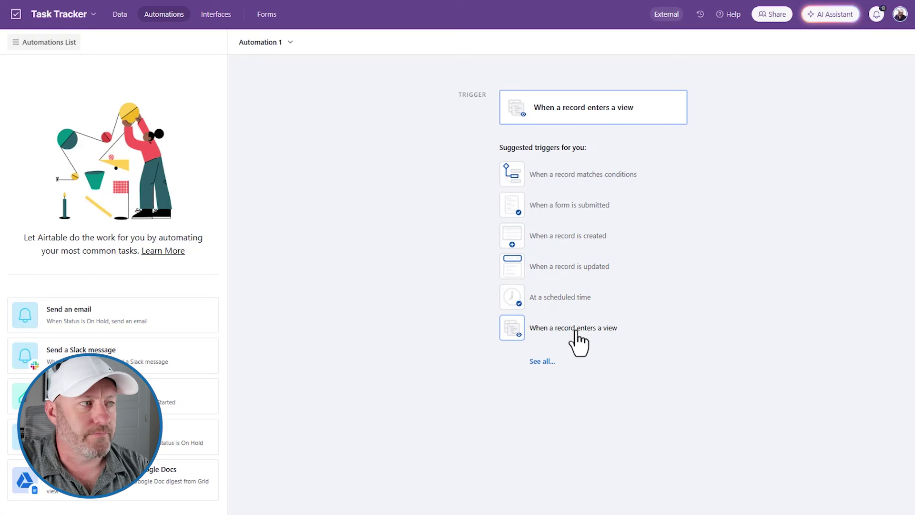
click(572, 299)
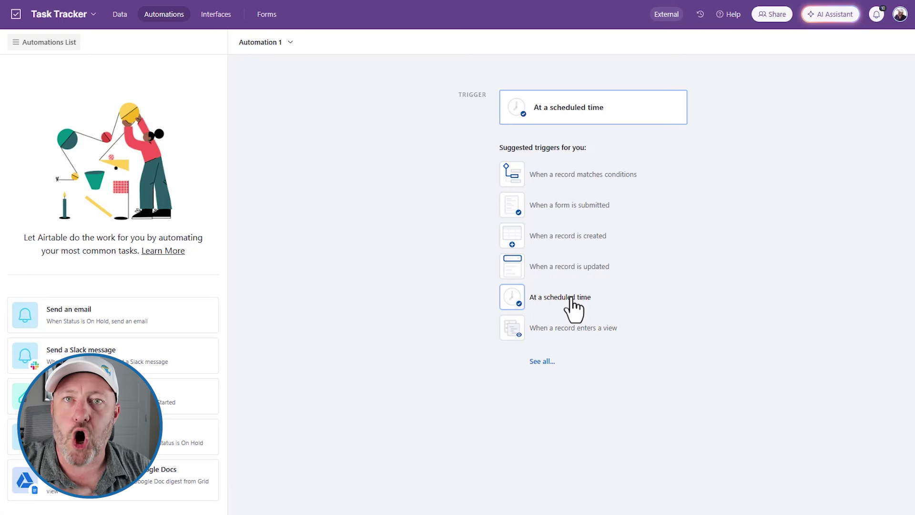
click(572, 300)
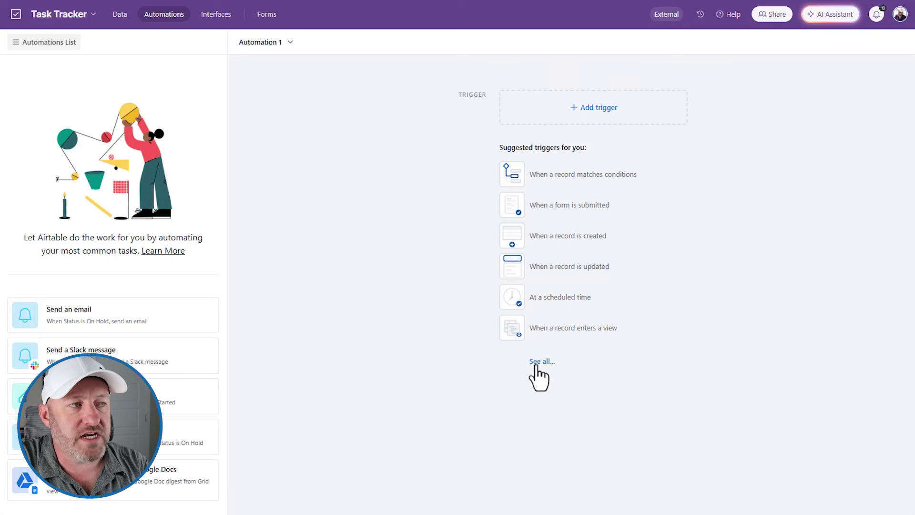
Open the full list of automation triggers and review the built-in ones, consulting the Project list interface in between.
click(536, 362)
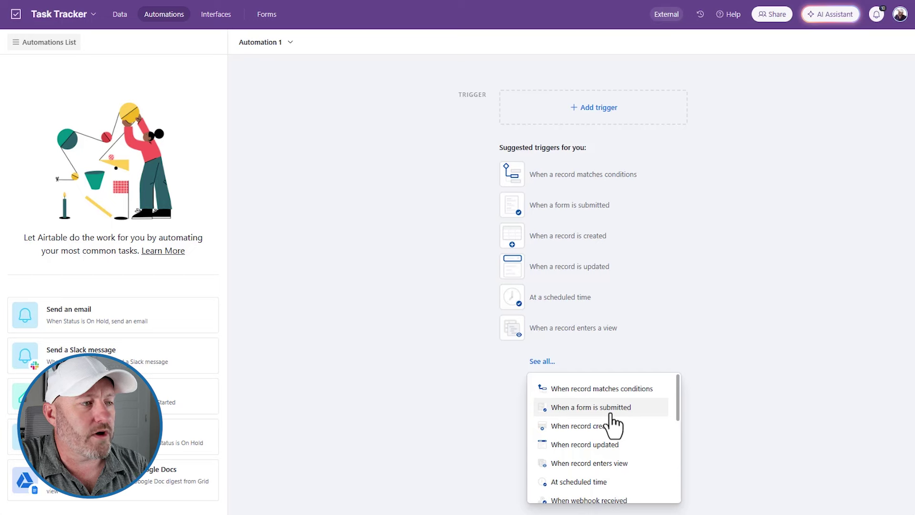
scroll(615, 424, down, 2)
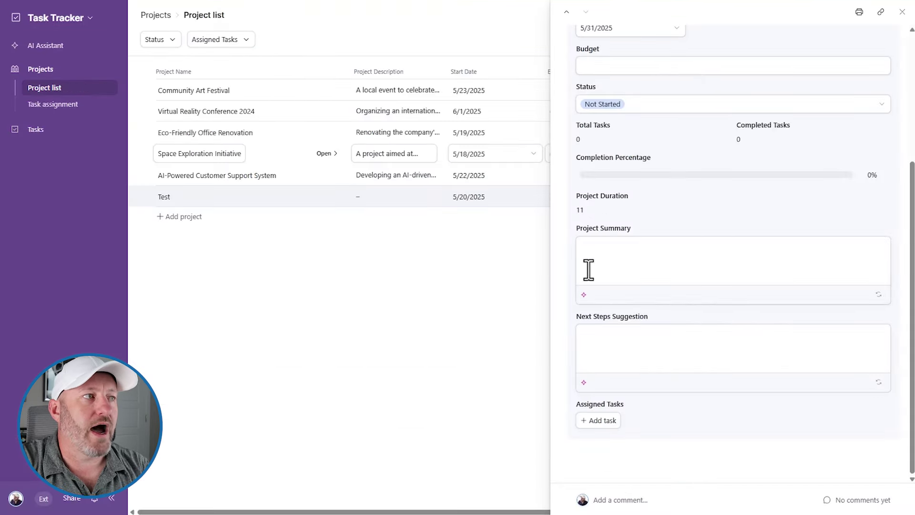
click(454, 280)
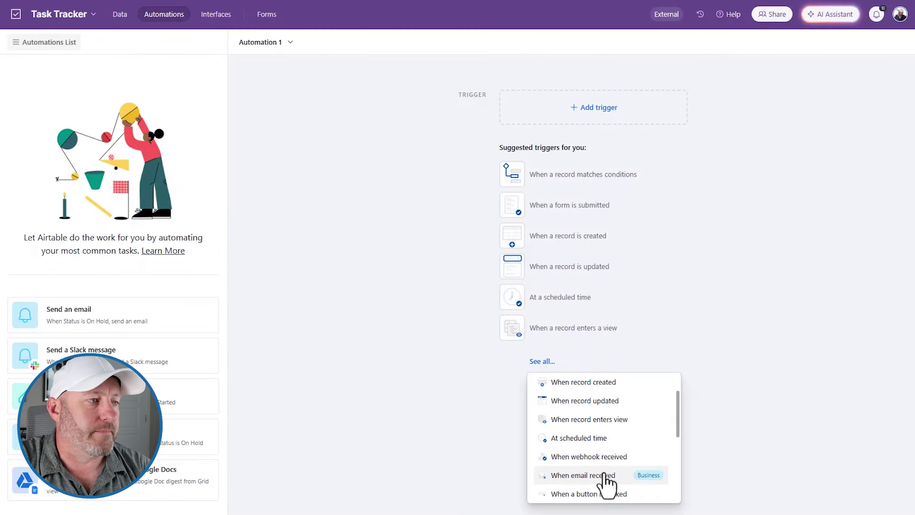
scroll(607, 472, down, 3)
Examine the integration triggers offered for Google Calendar, Google Sheets, Outlook Email and Outlook Calendar.
mouse_move(634, 443)
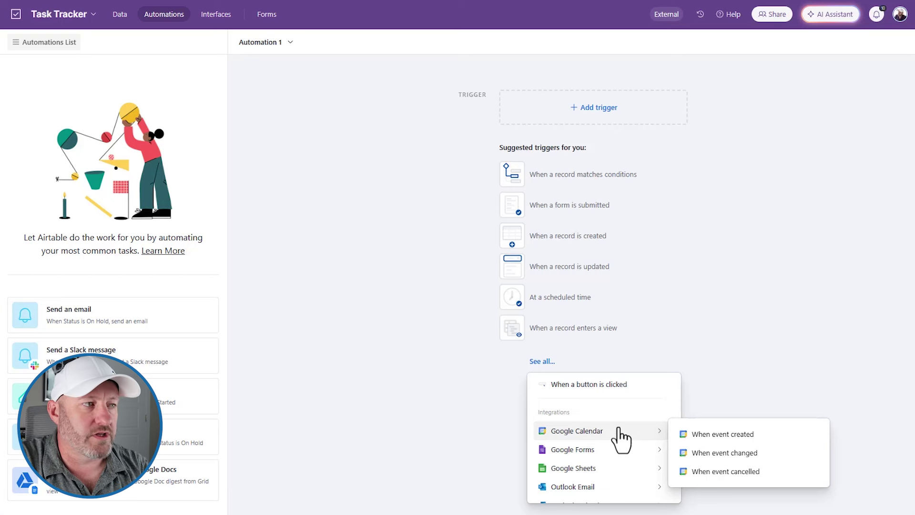
scroll(616, 431, down, 2)
scroll(615, 424, up, 2)
mouse_move(615, 431)
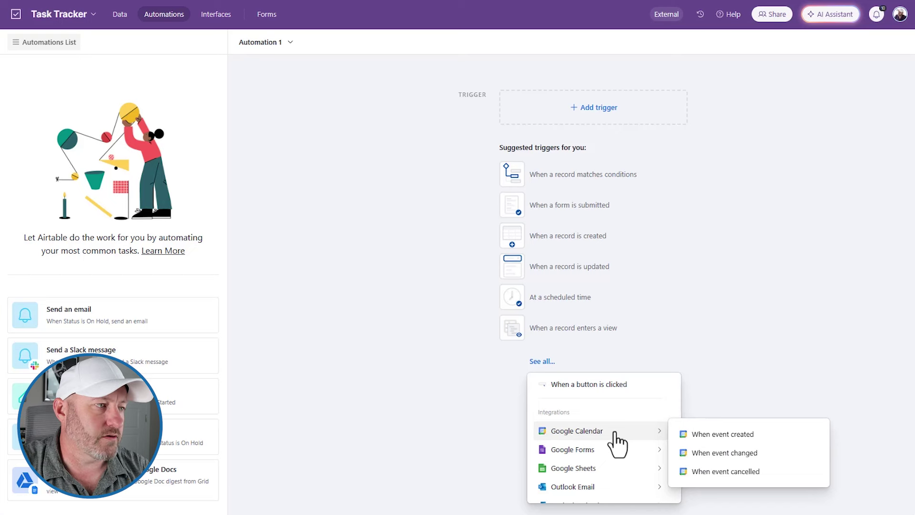
mouse_move(613, 468)
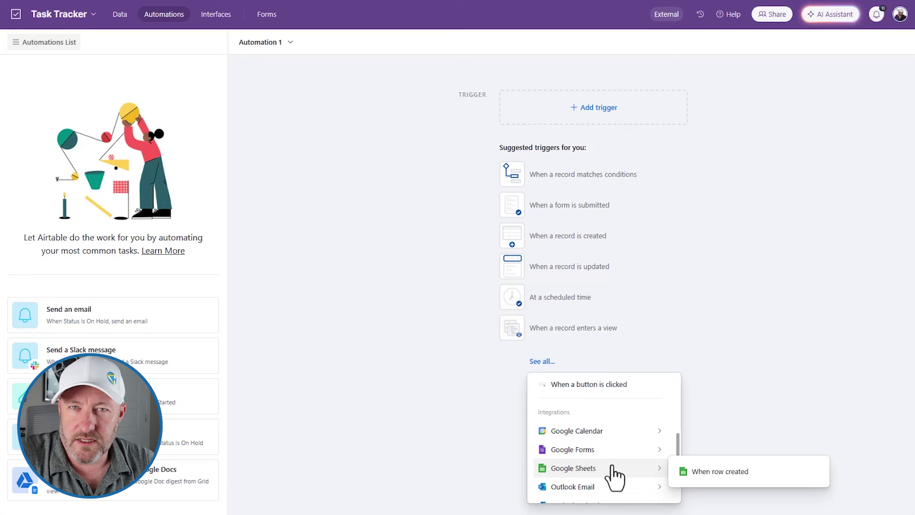
scroll(612, 472, down, 2)
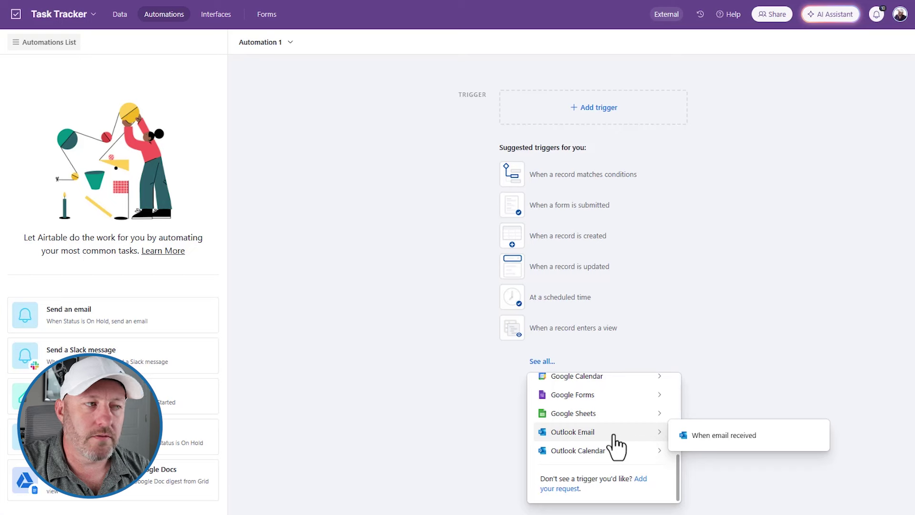
mouse_move(627, 450)
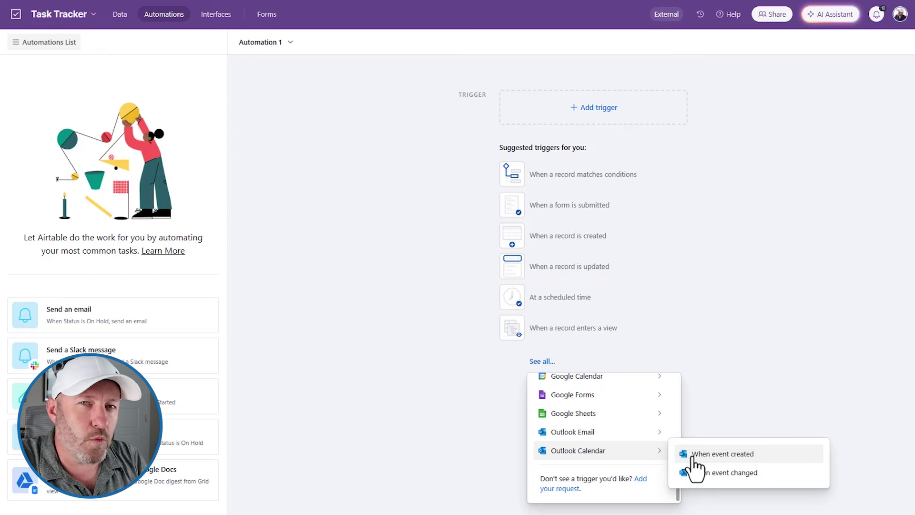
scroll(625, 458, up, 5)
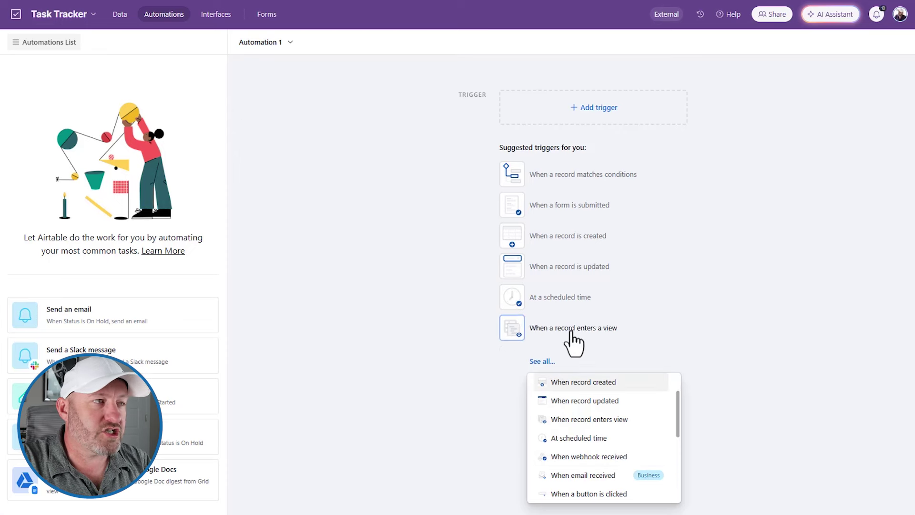
Start Automation 1 with the At a scheduled time trigger and review the built-in actions that can be added.
click(555, 306)
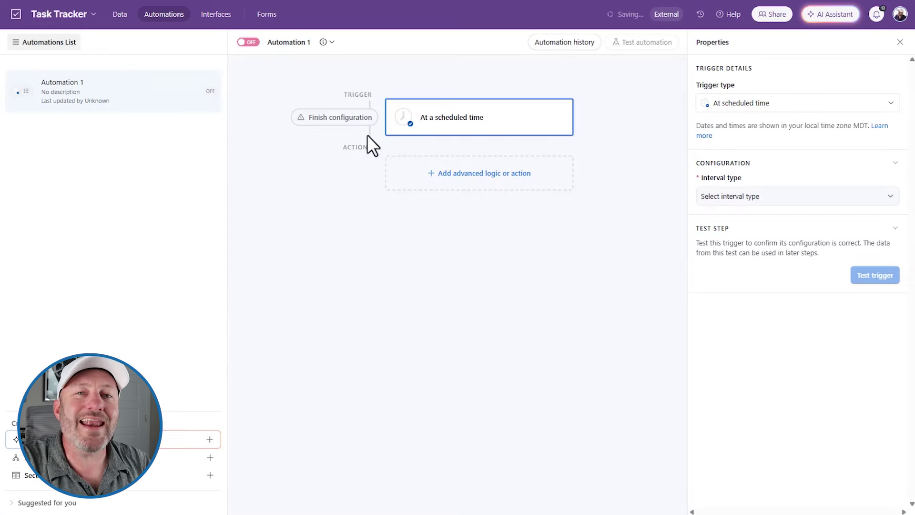
click(521, 183)
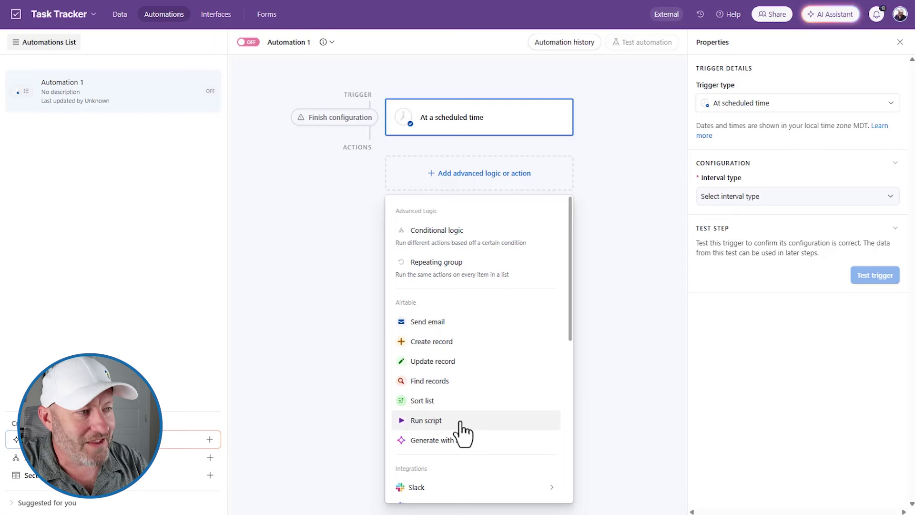
scroll(460, 432, down, 4)
Examine the integration actions, including Slack, Microsoft Teams, Gmail, Outlook, Hootsuite and Facebook Pages, down to those requiring a plan upgrade.
mouse_move(464, 327)
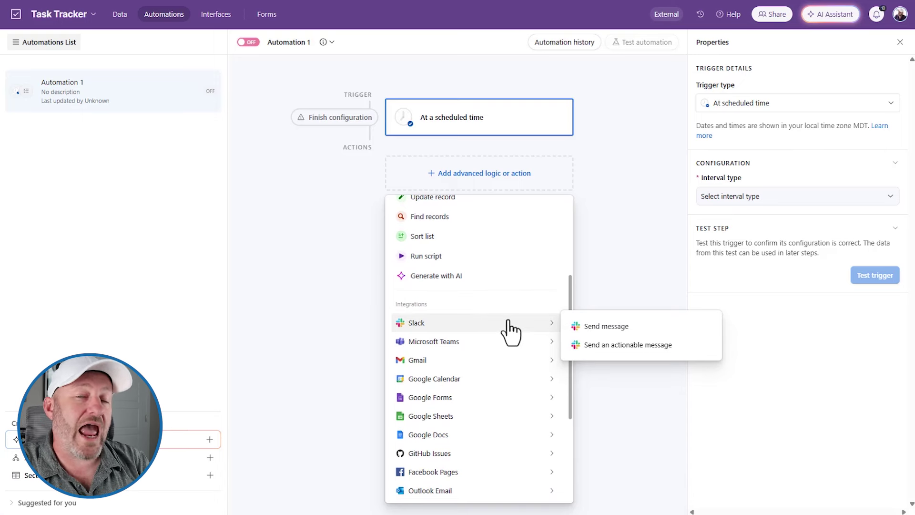
mouse_move(508, 339)
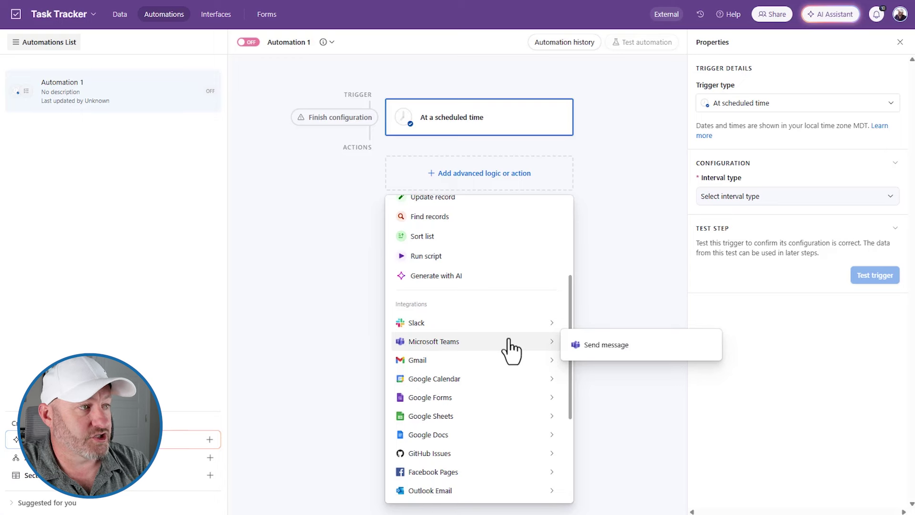
mouse_move(515, 361)
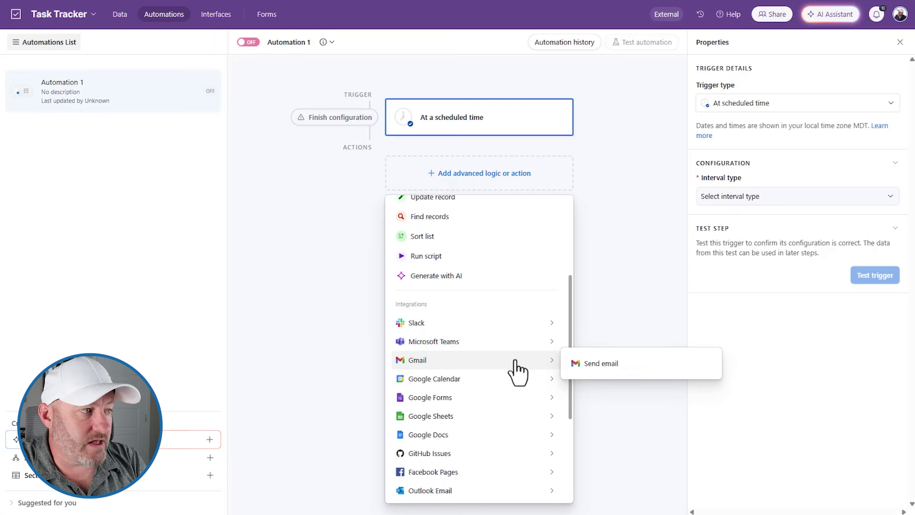
scroll(496, 443, down, 2)
mouse_move(480, 434)
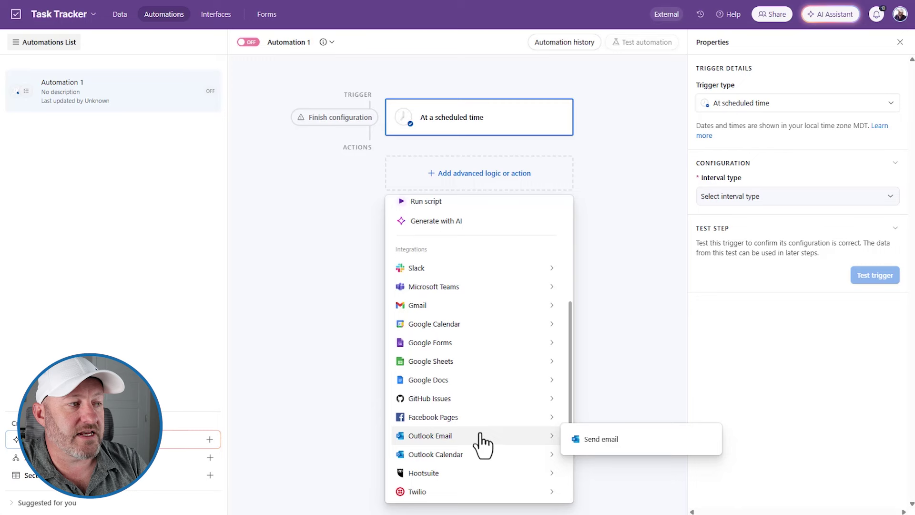
mouse_move(488, 451)
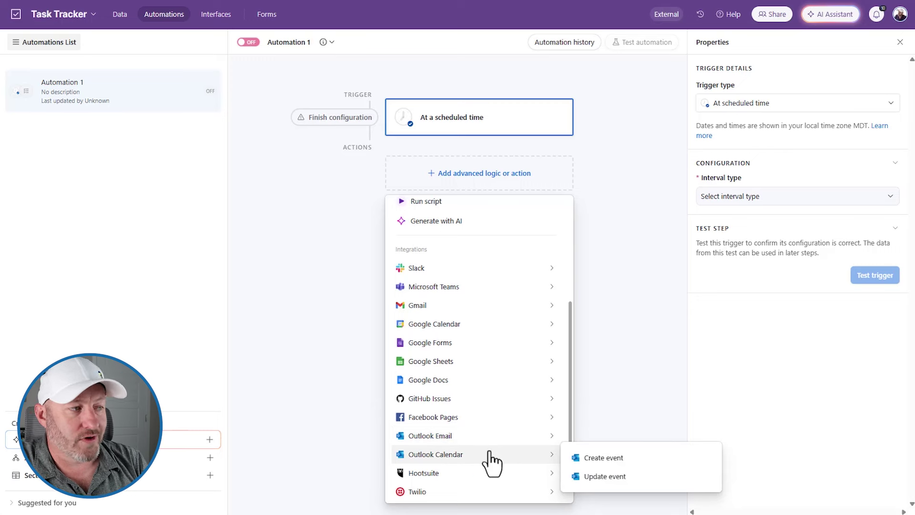
scroll(489, 451, down, 2)
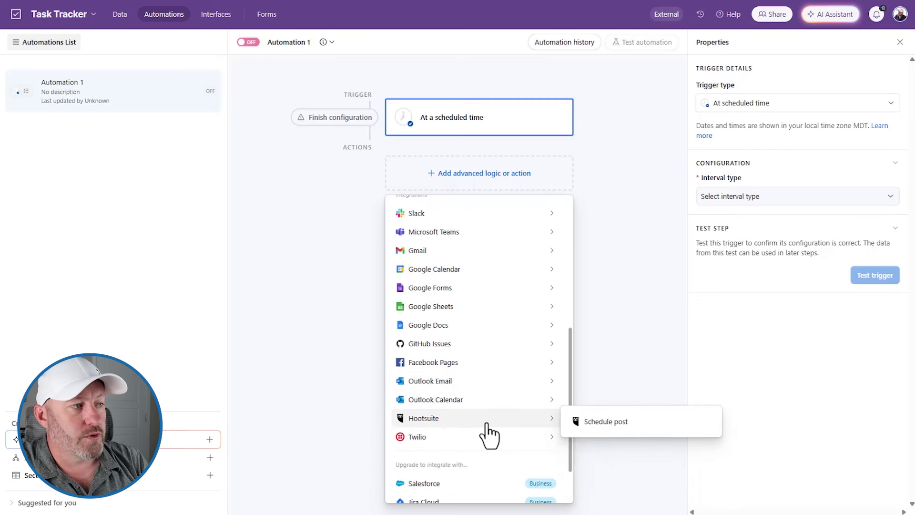
mouse_move(478, 348)
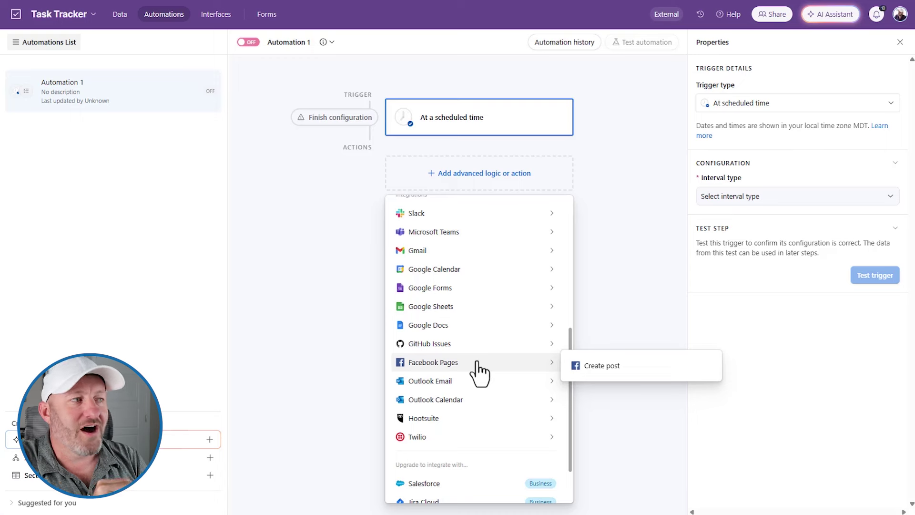
scroll(477, 381, down, 2)
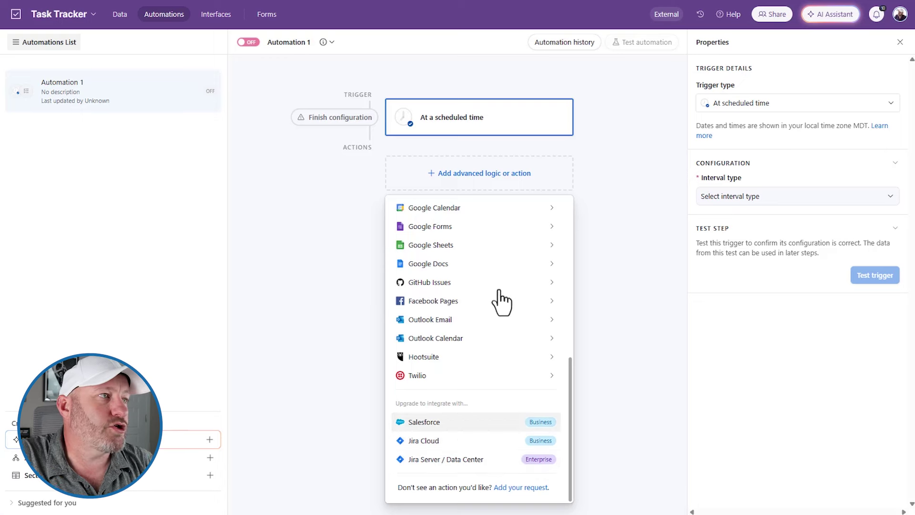
Check the scheduled trigger's interval types, change the trigger type to When webhook received, and inspect the webhook URL.
click(534, 128)
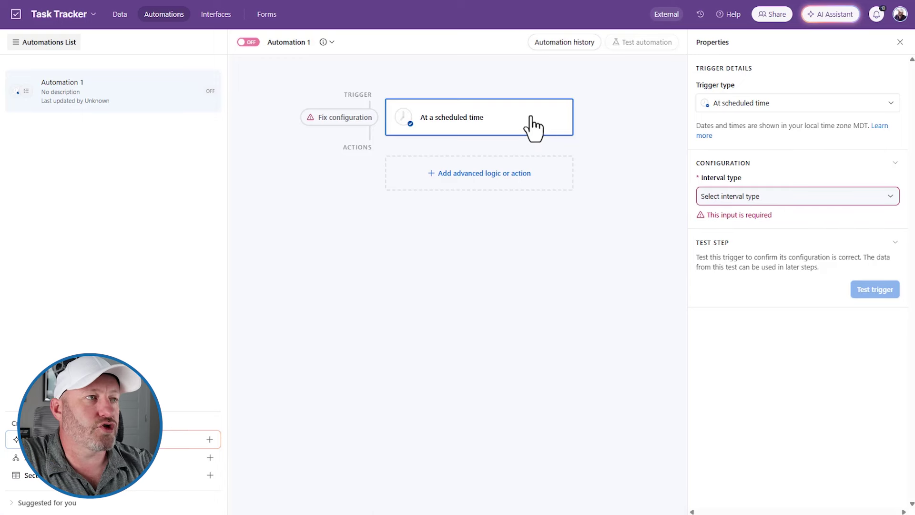
click(736, 205)
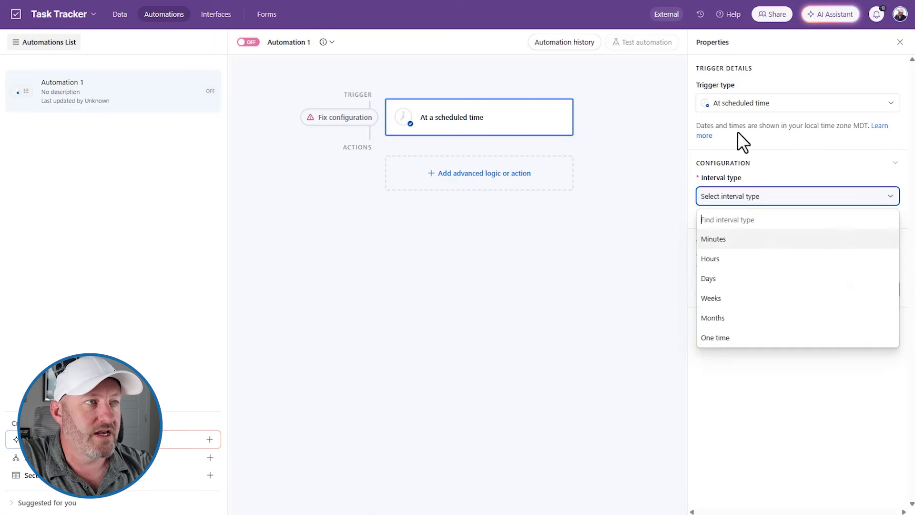
click(738, 108)
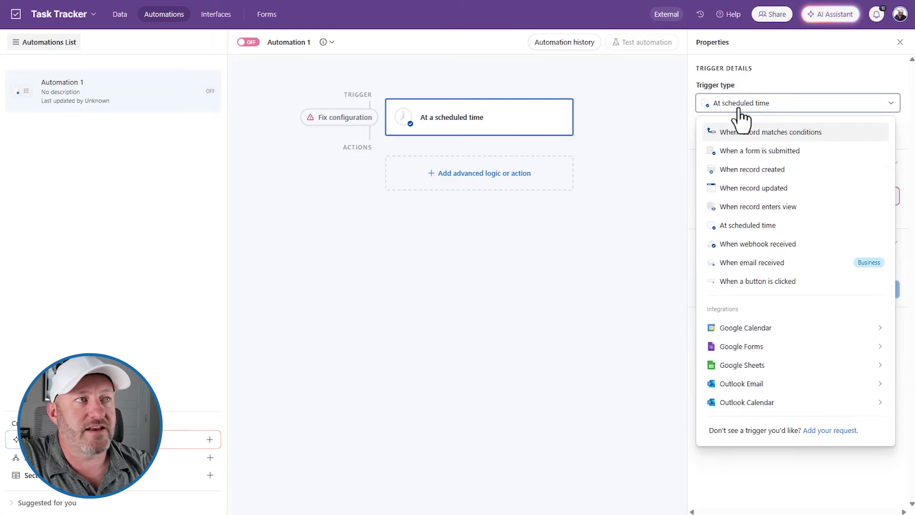
click(762, 244)
click(781, 221)
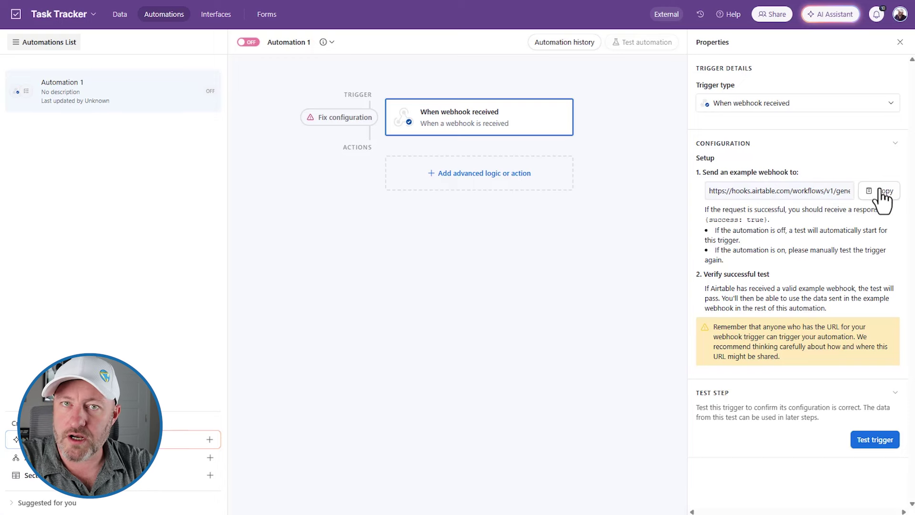
click(788, 195)
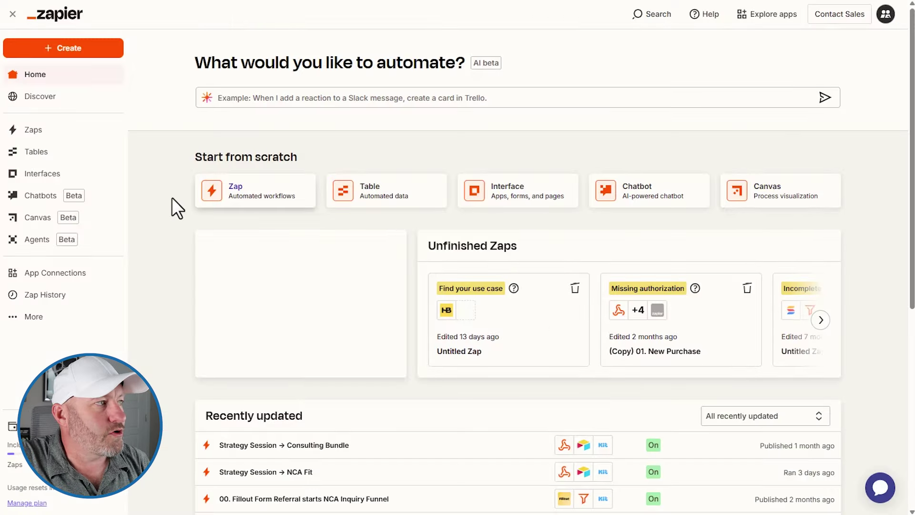
Switch to Zapier, create a new Zap and choose Stripe as its trigger app.
click(273, 190)
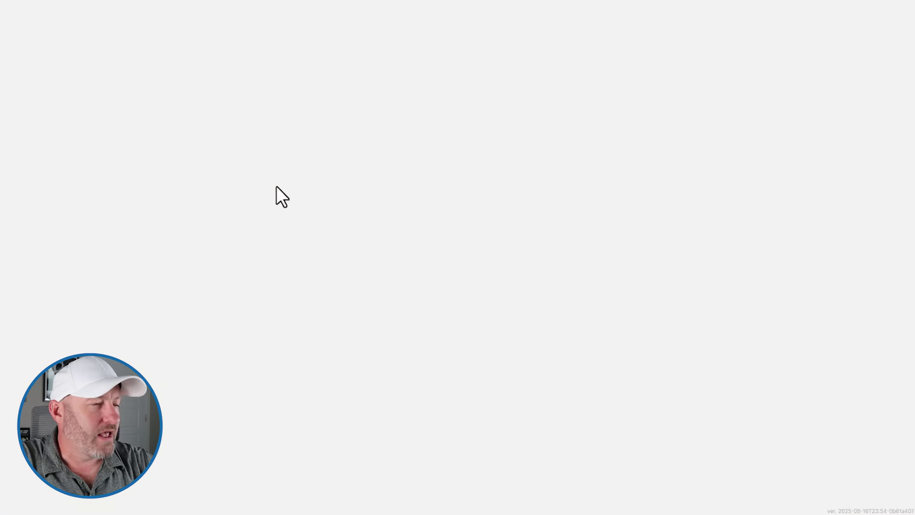
click(505, 311)
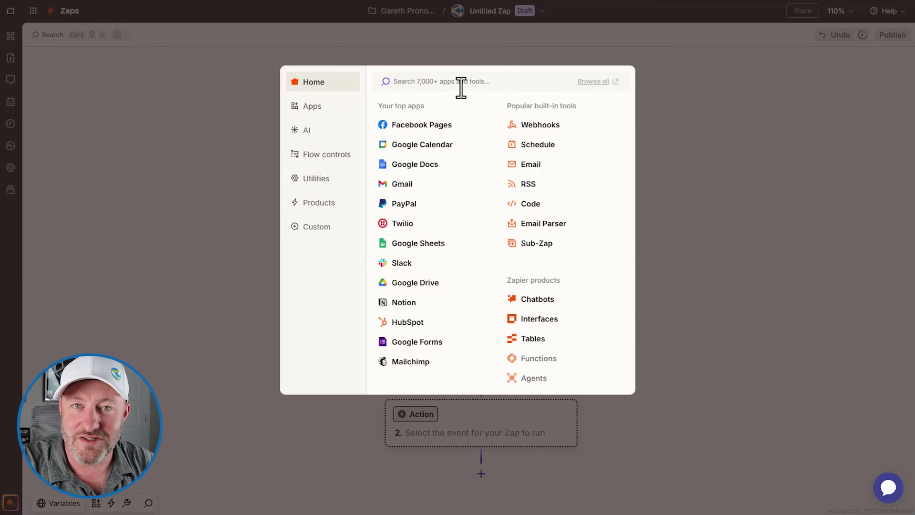
text(str)
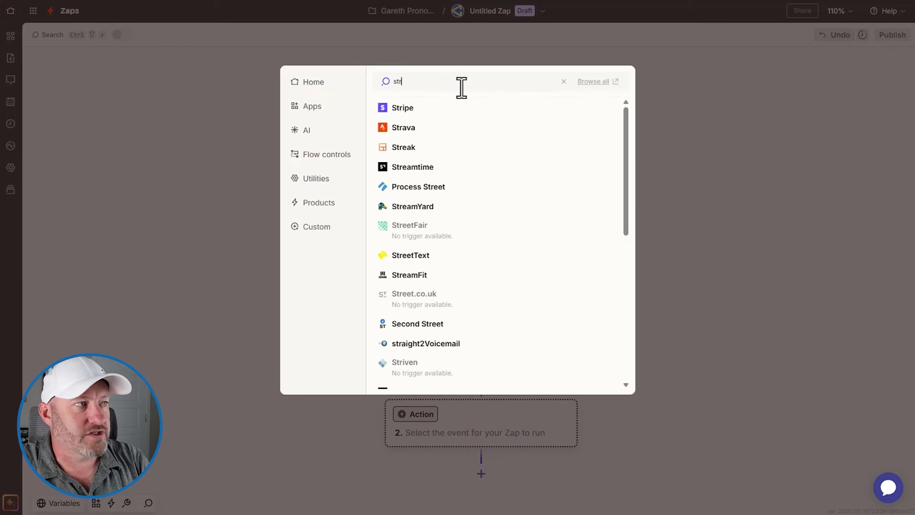
click(417, 110)
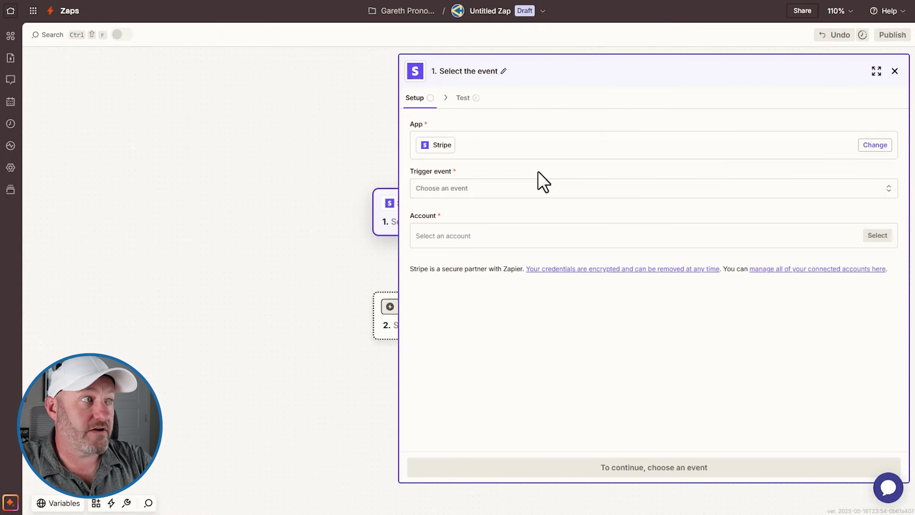
Review the trigger events available for Stripe in the Zap's first step, from Canceled Subscription to Updated Subscription.
click(494, 189)
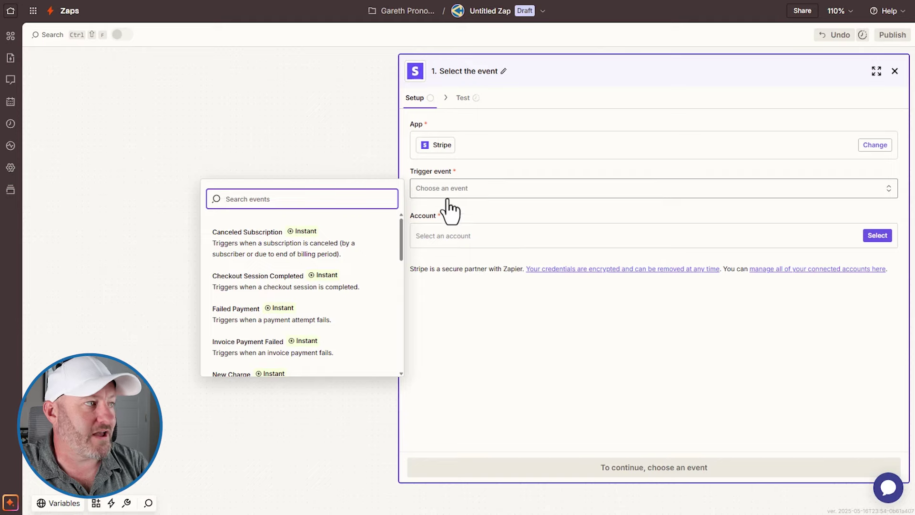
scroll(368, 267, down, 9)
scroll(361, 301, up, 9)
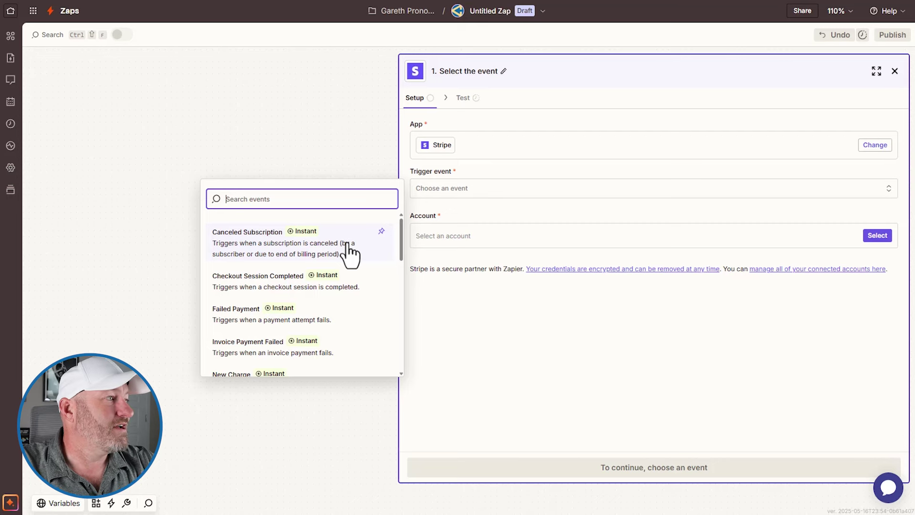
scroll(347, 246, down, 5)
scroll(343, 305, down, 5)
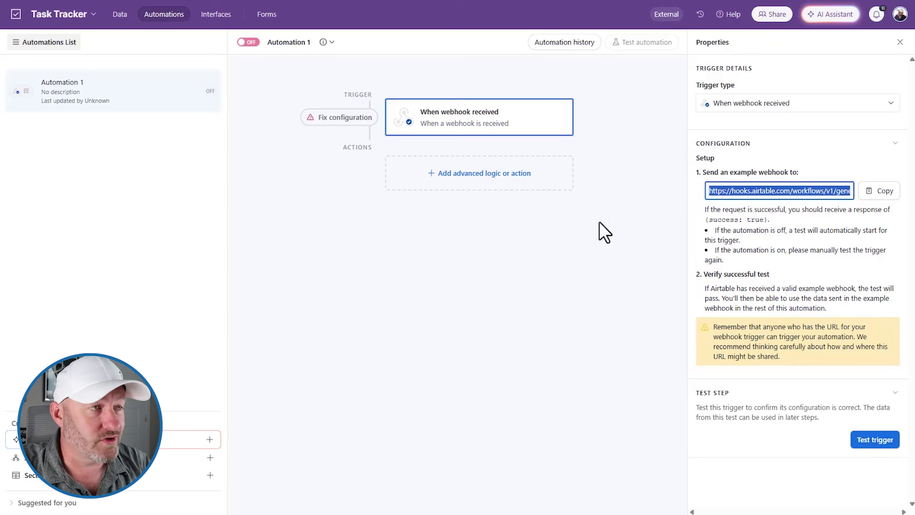
Switch to Airtable, add a Conditional logic group under the webhook trigger, and check the data sources for its condition.
click(548, 174)
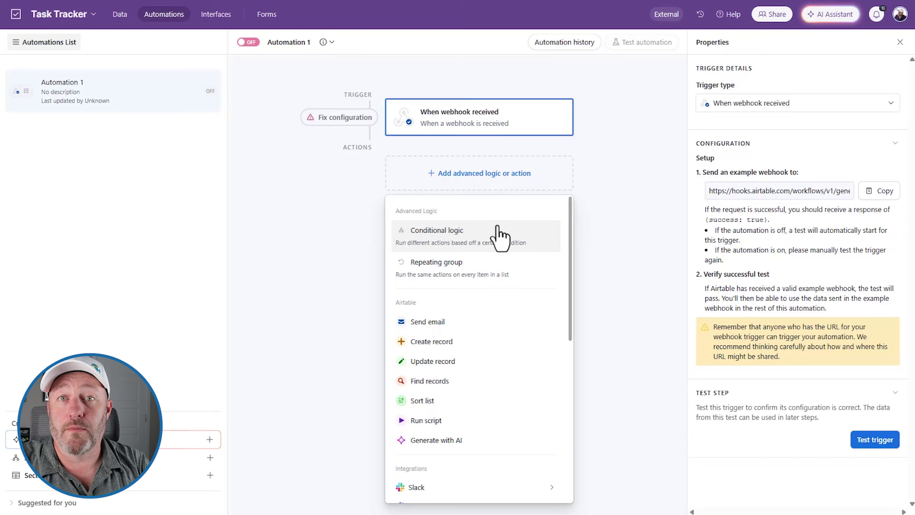
click(472, 244)
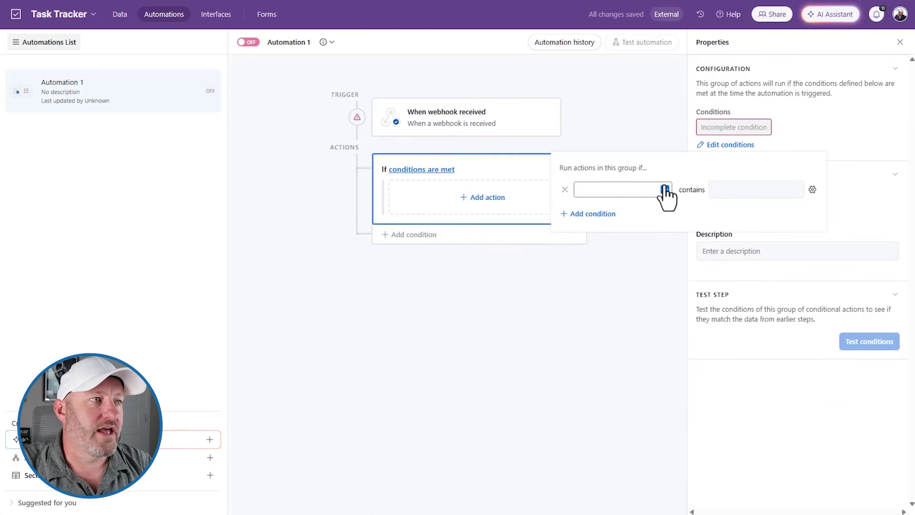
click(665, 189)
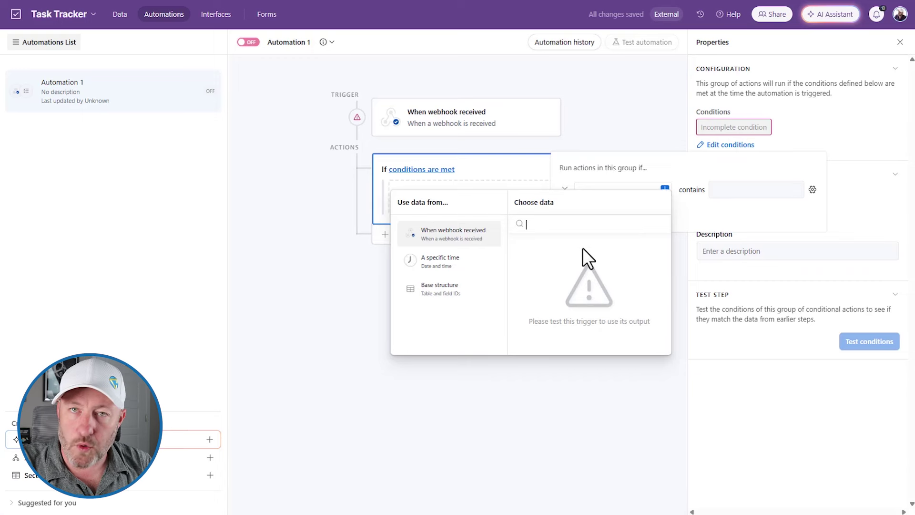
click(733, 211)
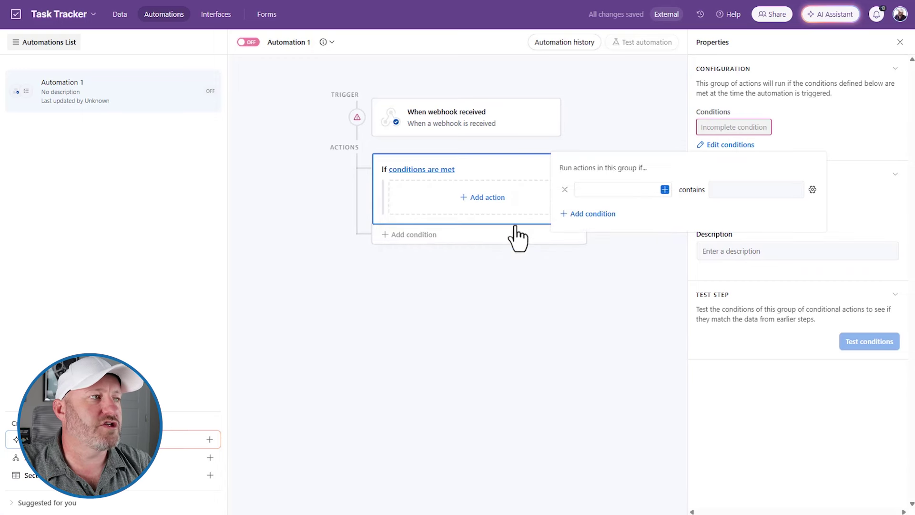
Add an Otherwise if branch below the If group and inspect the settings of both branches.
click(413, 234)
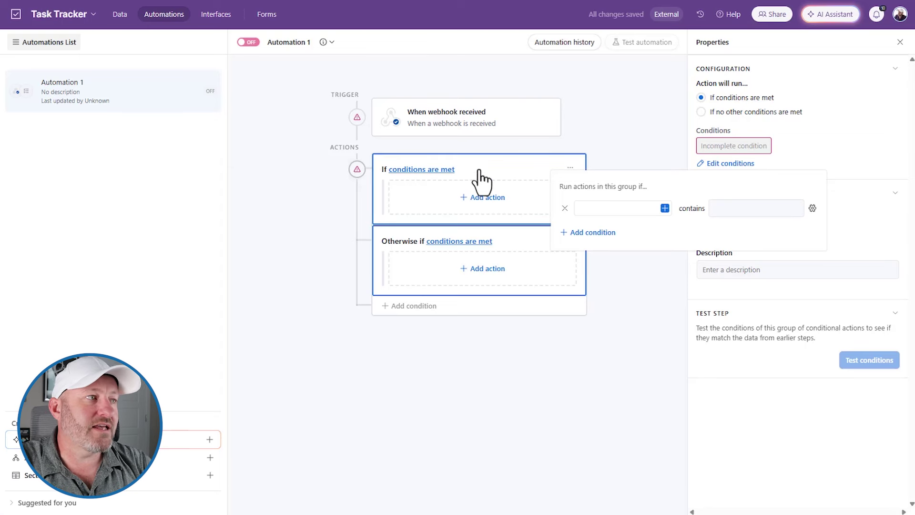
click(503, 246)
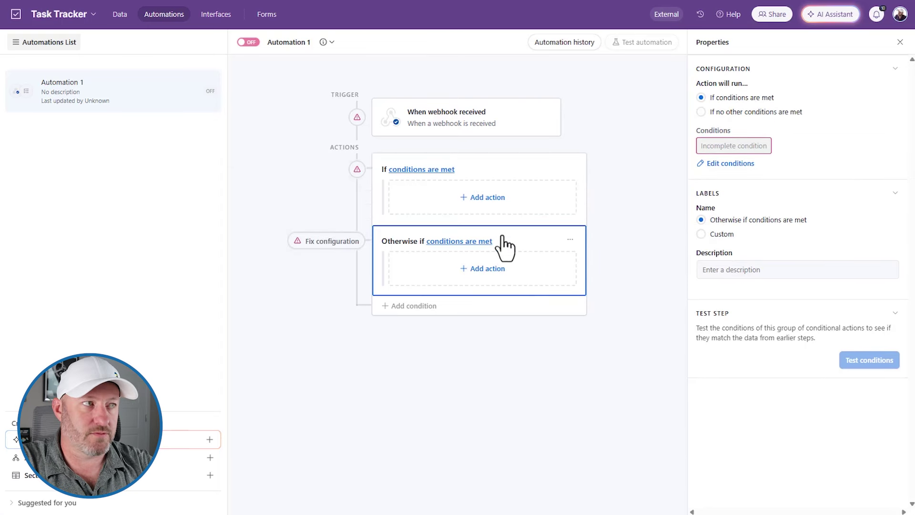
click(512, 167)
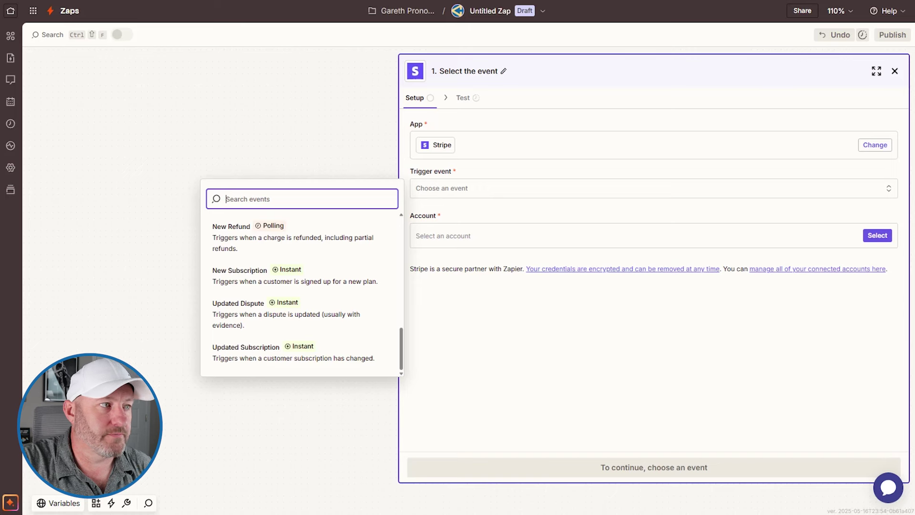
Switch to Zapier, close the Stripe trigger setup, and add a Paths step after the second step.
click(288, 133)
click(894, 71)
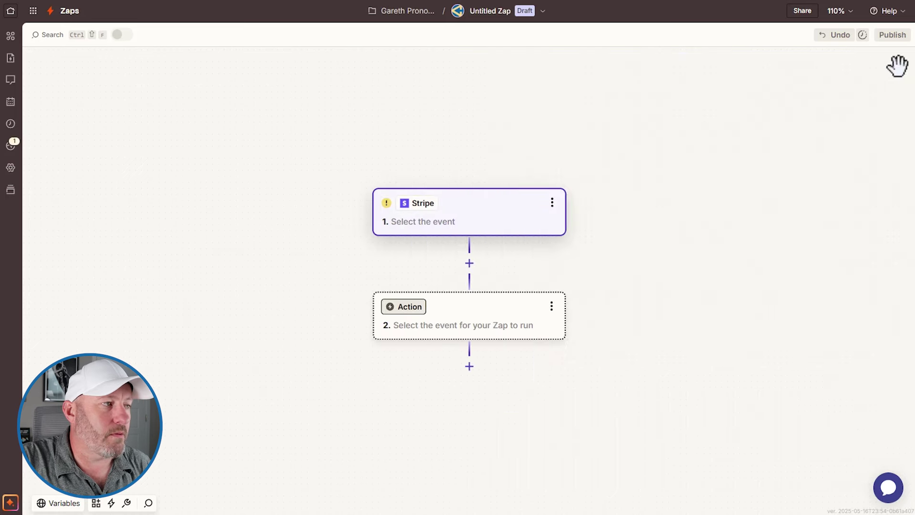
click(470, 366)
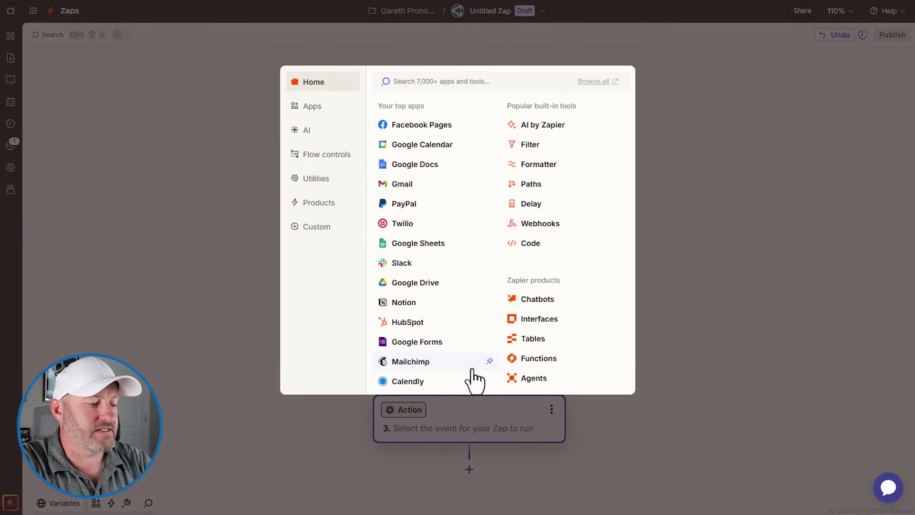
text(pat)
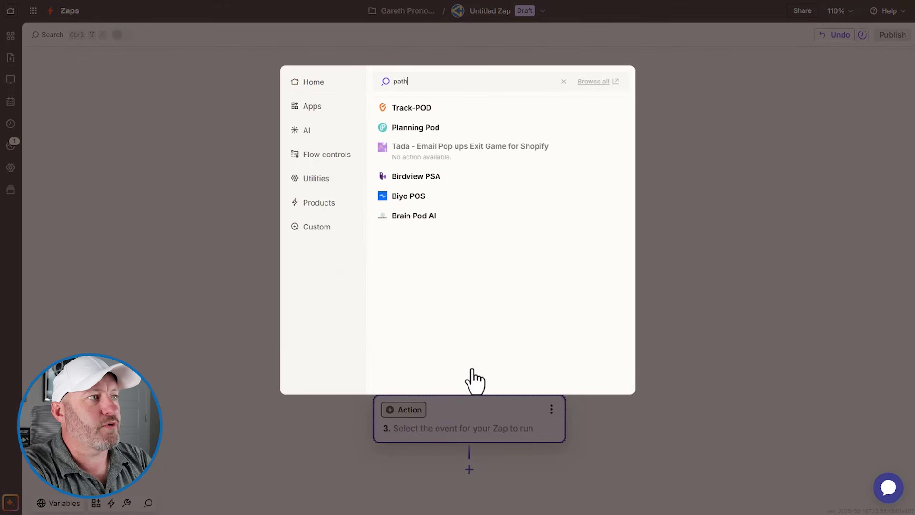
click(403, 109)
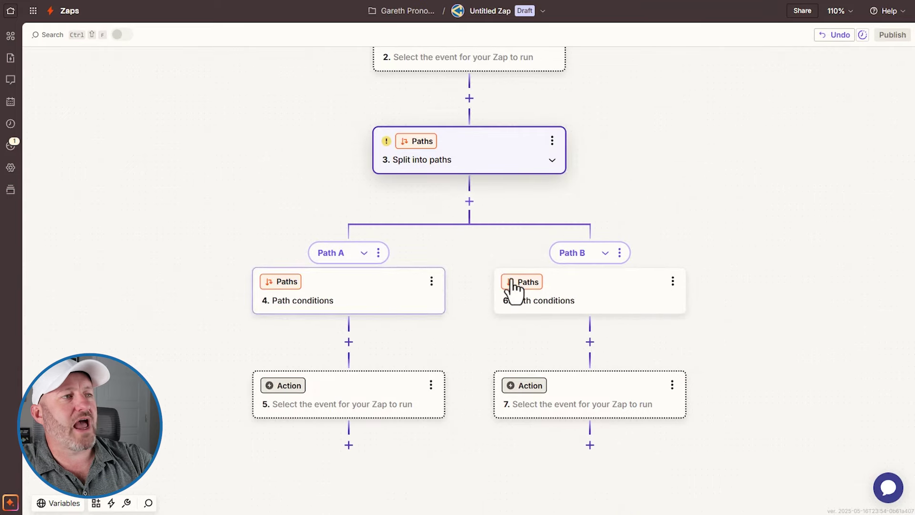
Duplicate Path B to give the Zap a third branch.
click(620, 254)
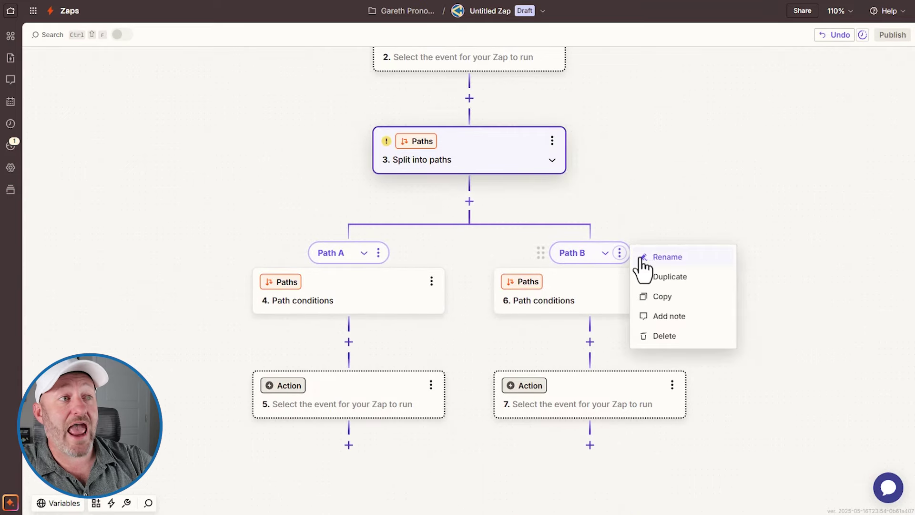
click(670, 277)
scroll(672, 287, down, 2)
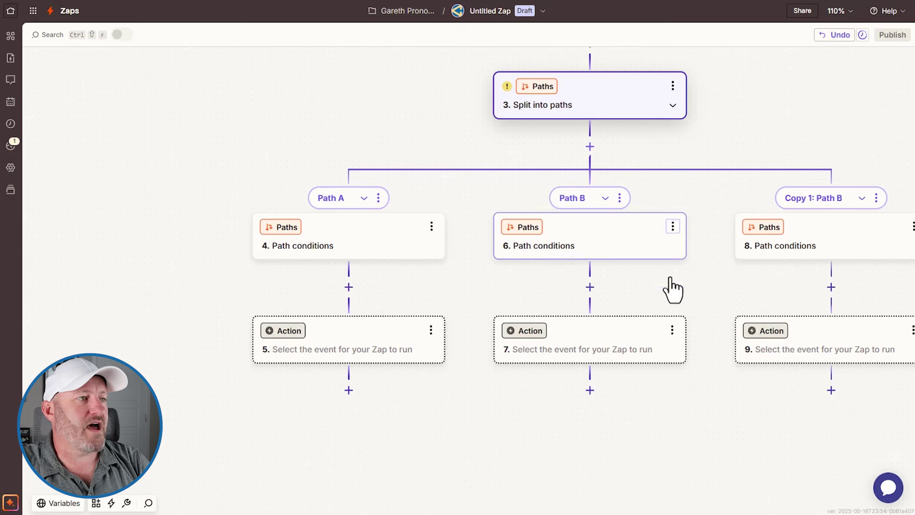
drag(703, 290, 585, 303)
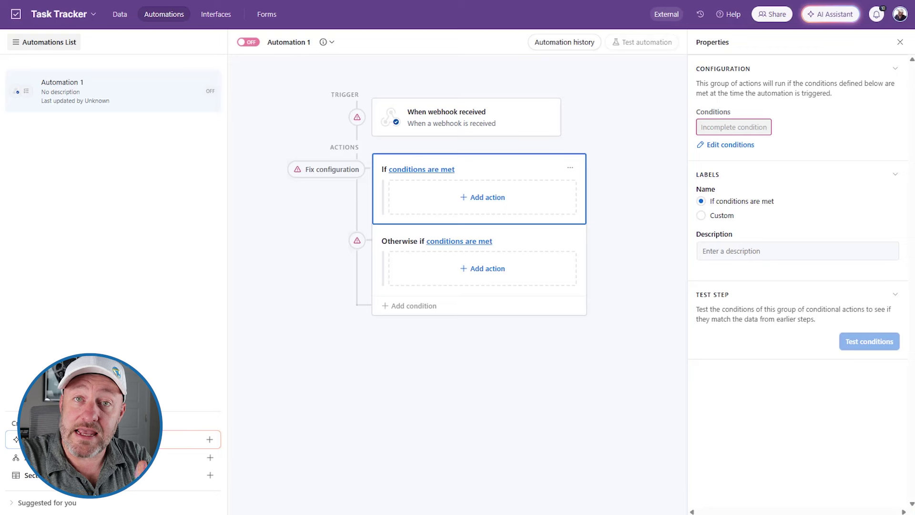
Switch to Airtable and delete both conditional groups, If and Otherwise if, from Automation 1.
click(516, 242)
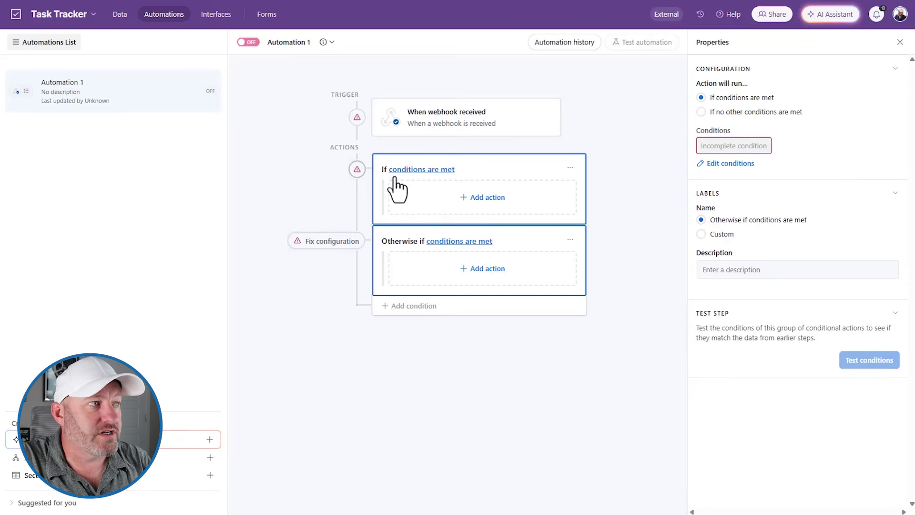
click(570, 168)
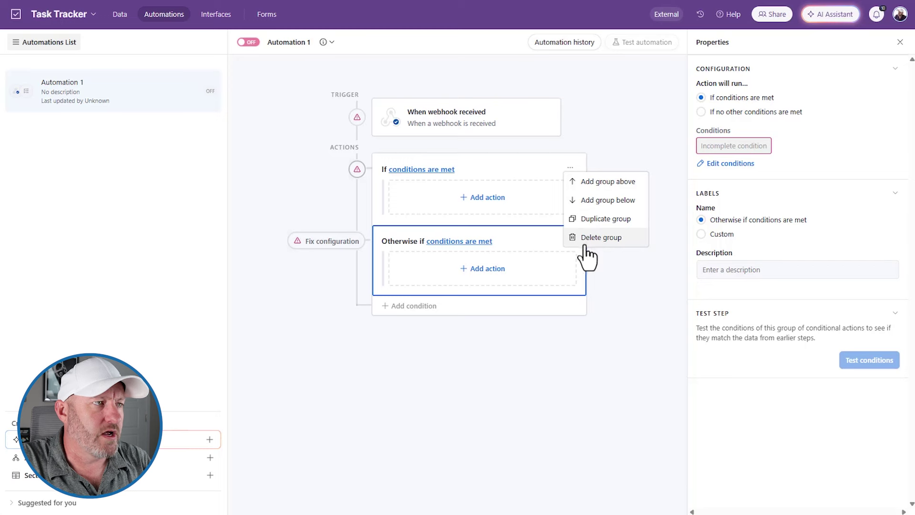
click(601, 237)
click(662, 229)
click(570, 167)
click(590, 237)
click(663, 230)
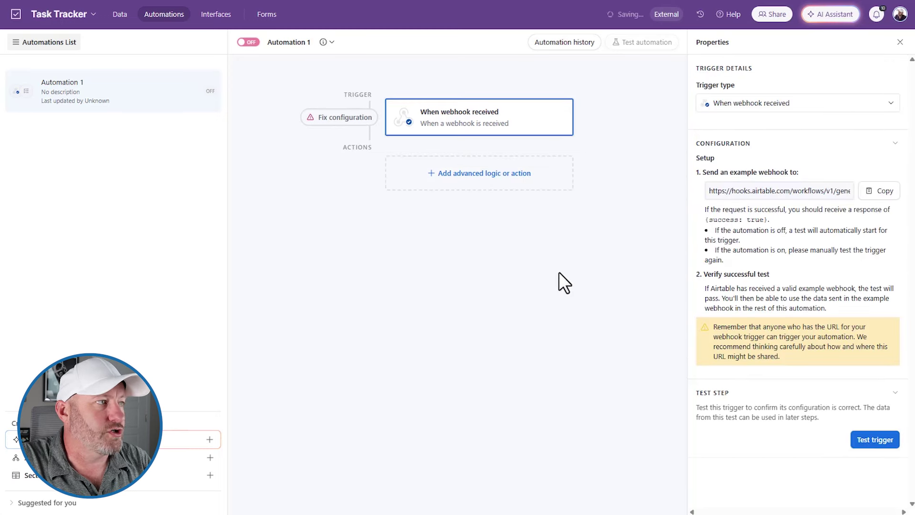
Add a Repeating group under the webhook trigger and insert a Find records action before it.
click(470, 190)
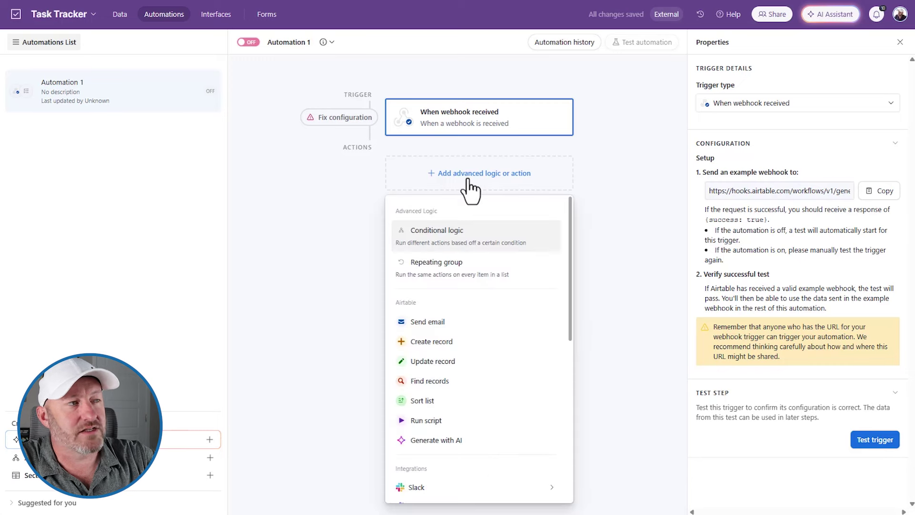
click(478, 281)
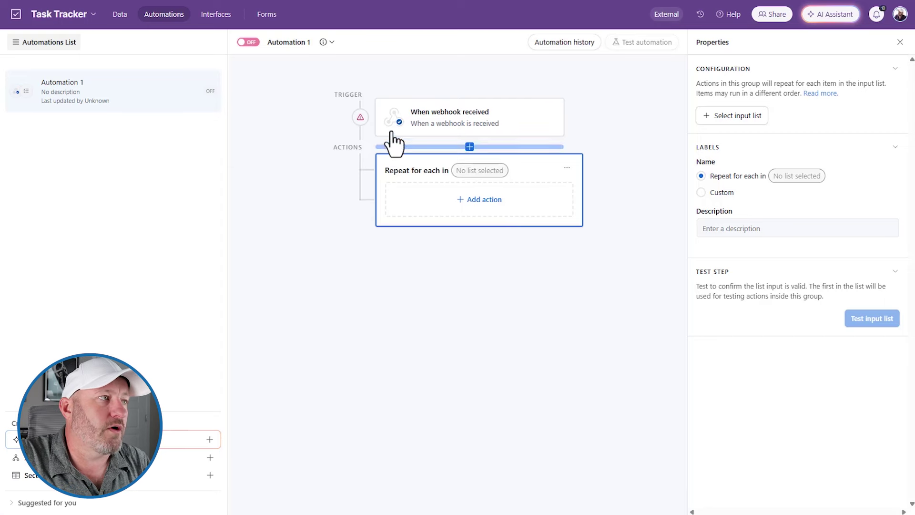
click(470, 148)
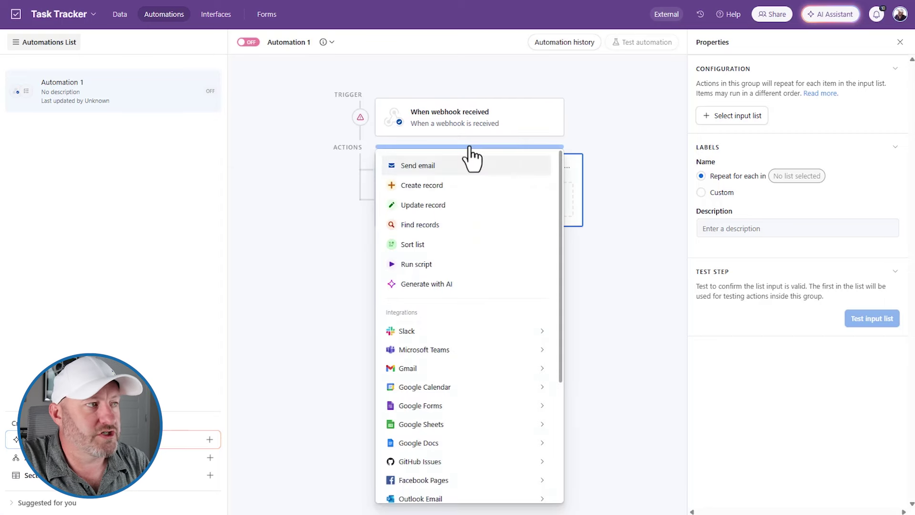
click(440, 225)
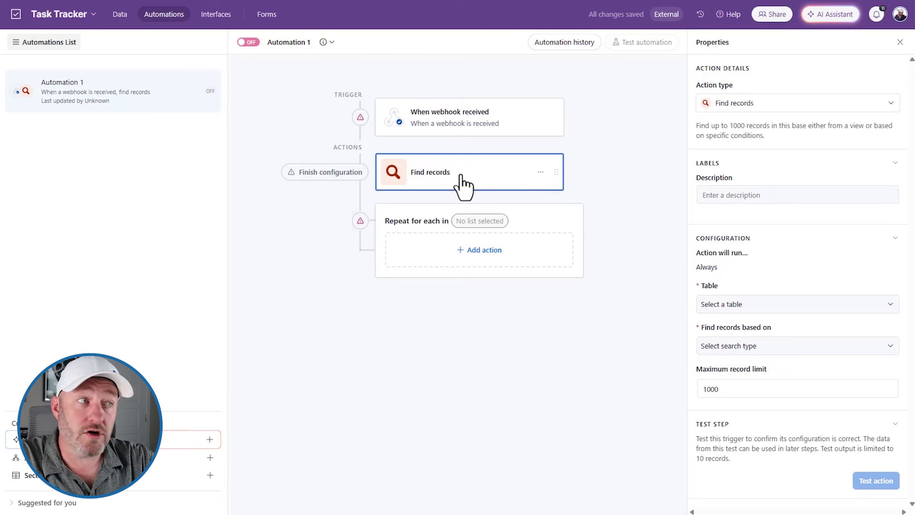
Check the data sources for the repeating group's input list, including Find records, without selecting a list.
click(519, 228)
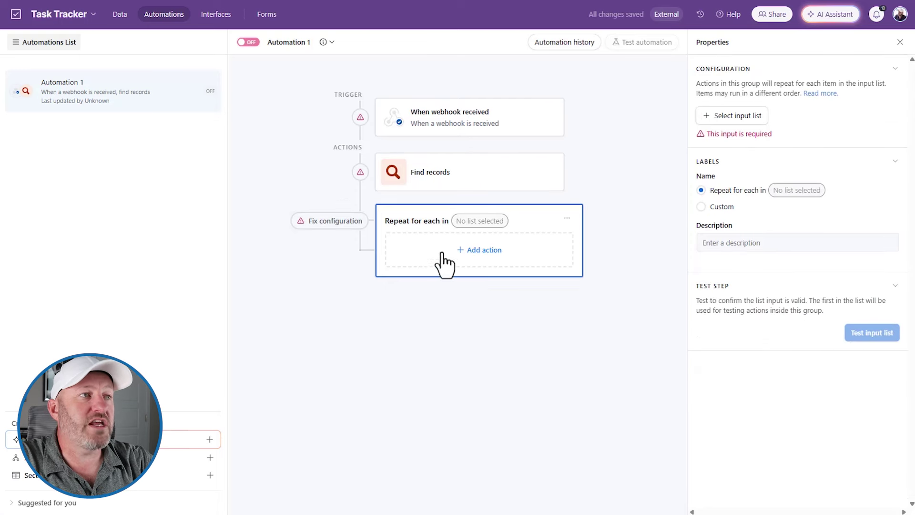
click(714, 117)
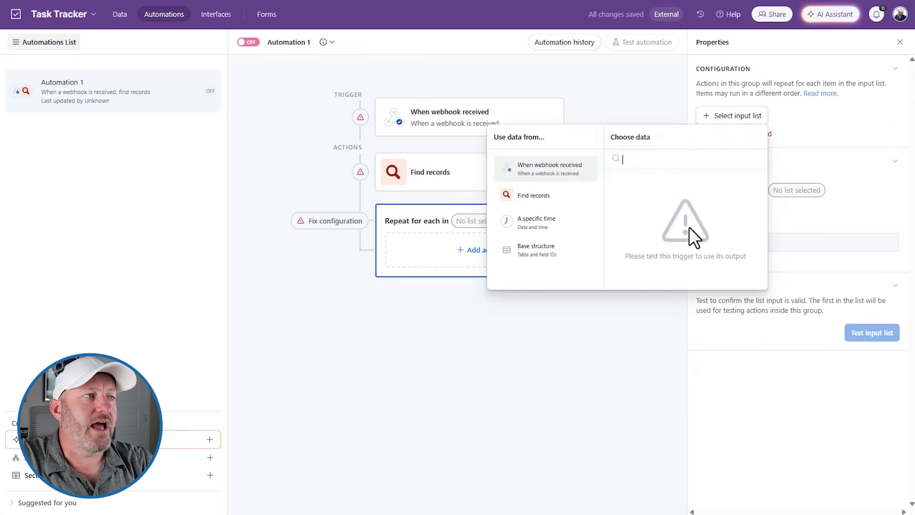
click(545, 197)
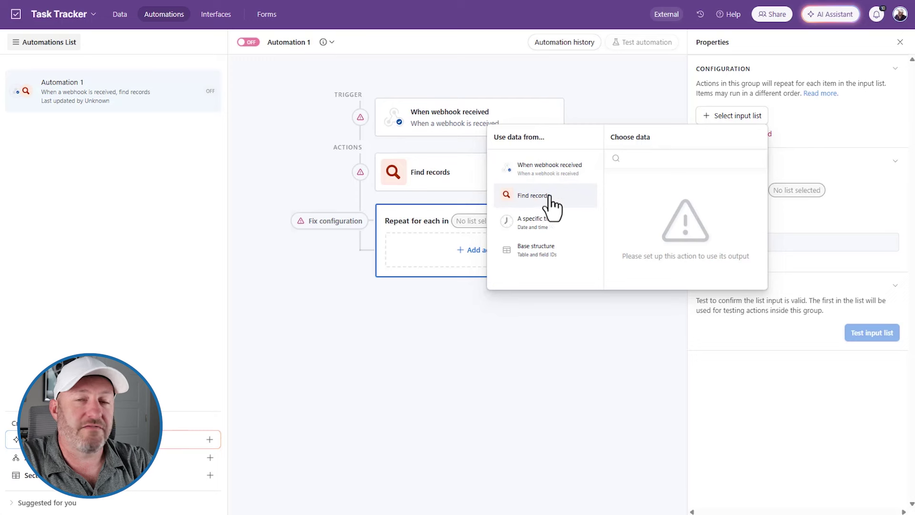
click(594, 328)
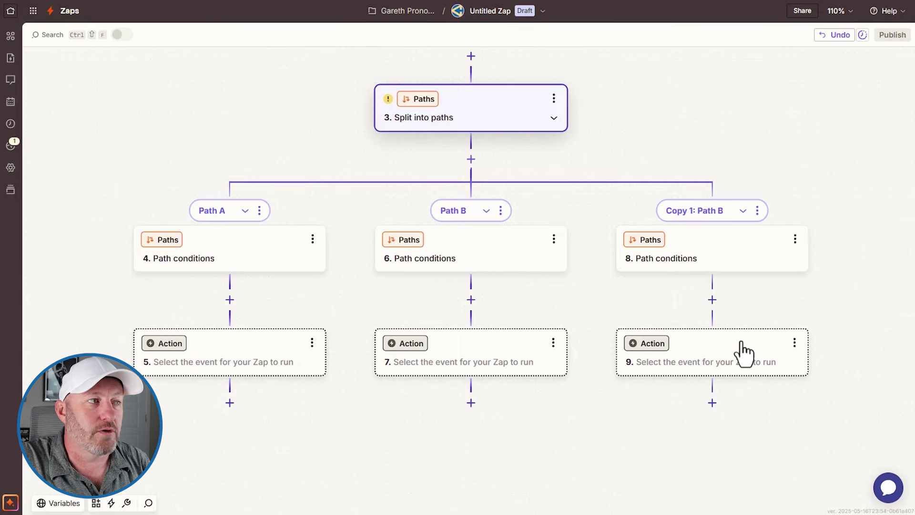
Switch to Zapier, set the action in the copied Path B branch to Looping by Zapier, and close its setup.
click(699, 365)
text(loo)
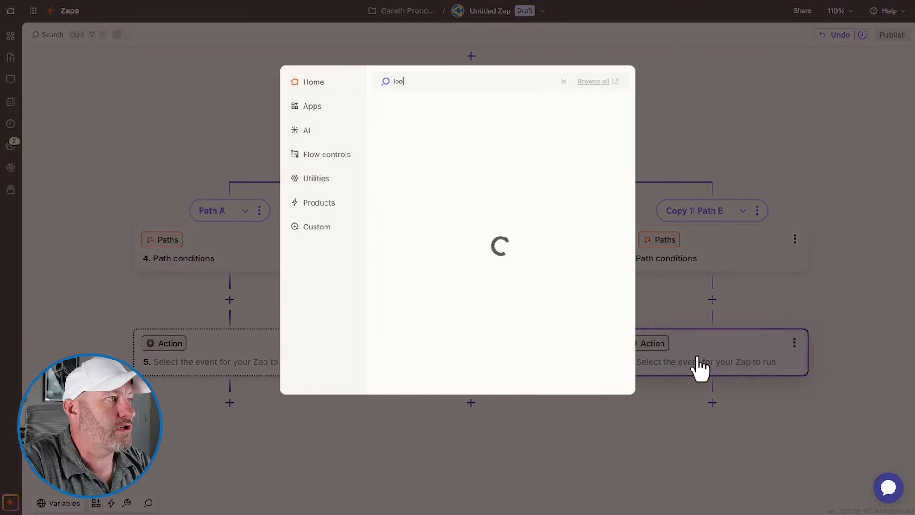
click(426, 107)
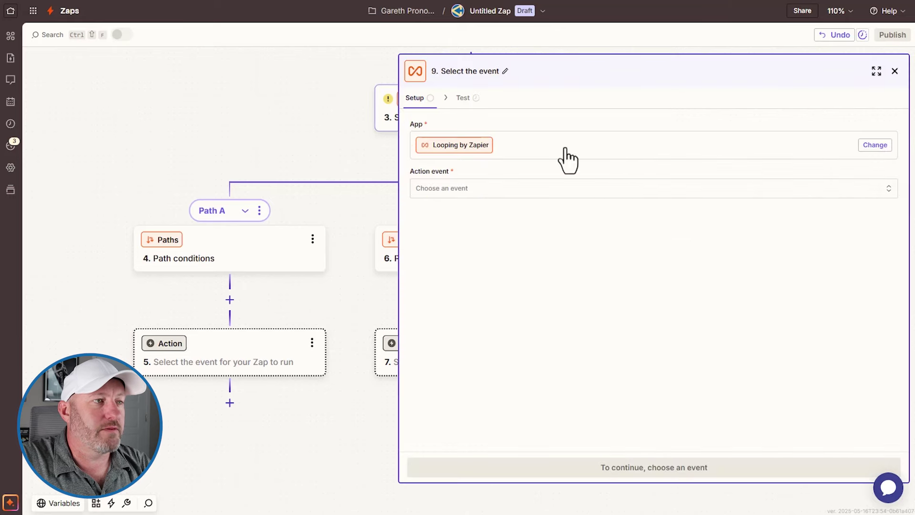
click(895, 72)
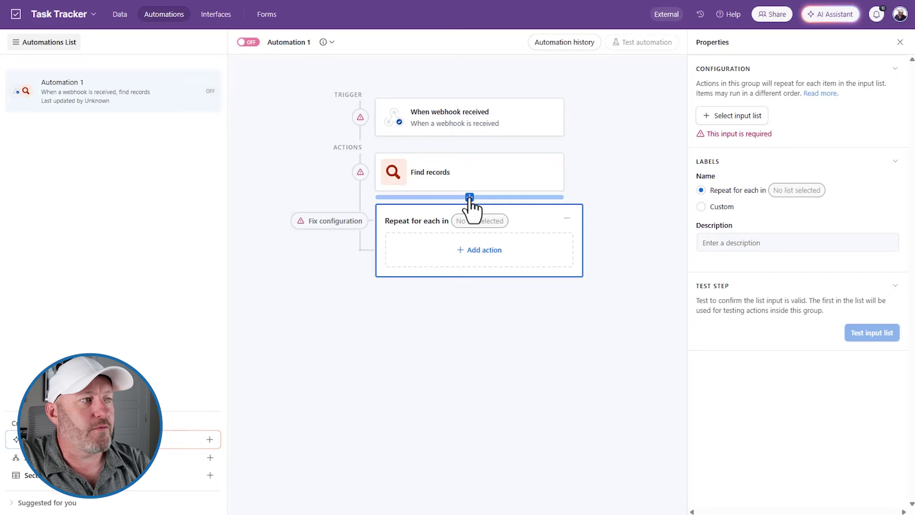
Switch to Airtable and review the actions and integrations that can be inserted between Find records and the repeating group.
click(470, 197)
scroll(471, 362, down, 7)
scroll(474, 382, up, 7)
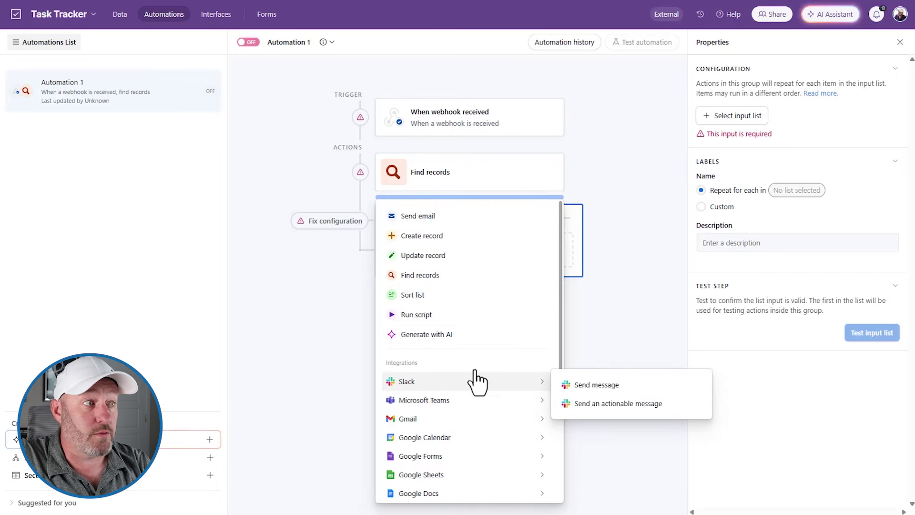
click(642, 300)
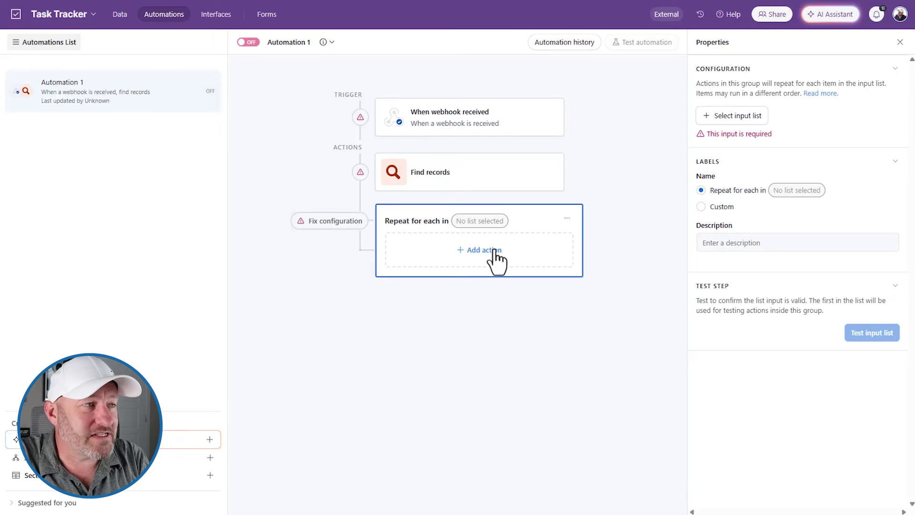
Delete the repeating group from Automation 1.
click(567, 218)
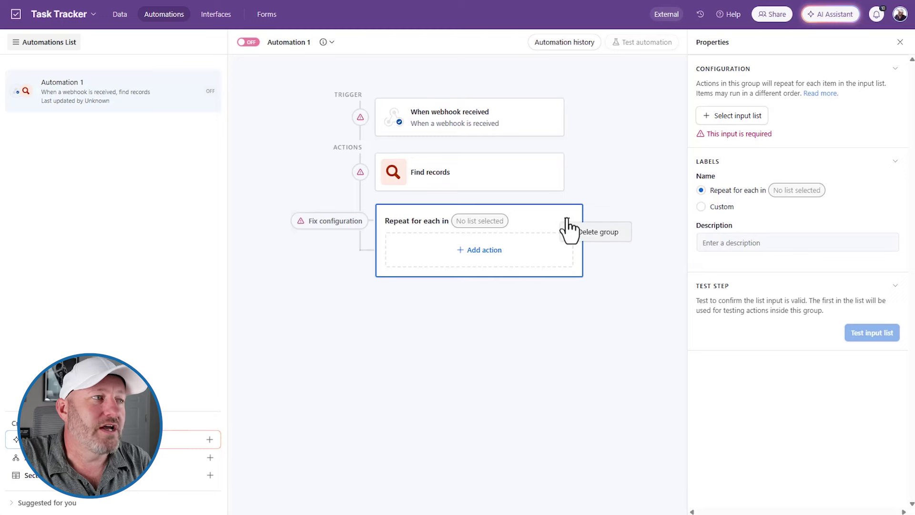
click(591, 232)
click(661, 269)
Add a Run script action after Find records, look over the script editor, and finish editing with the default code.
click(505, 225)
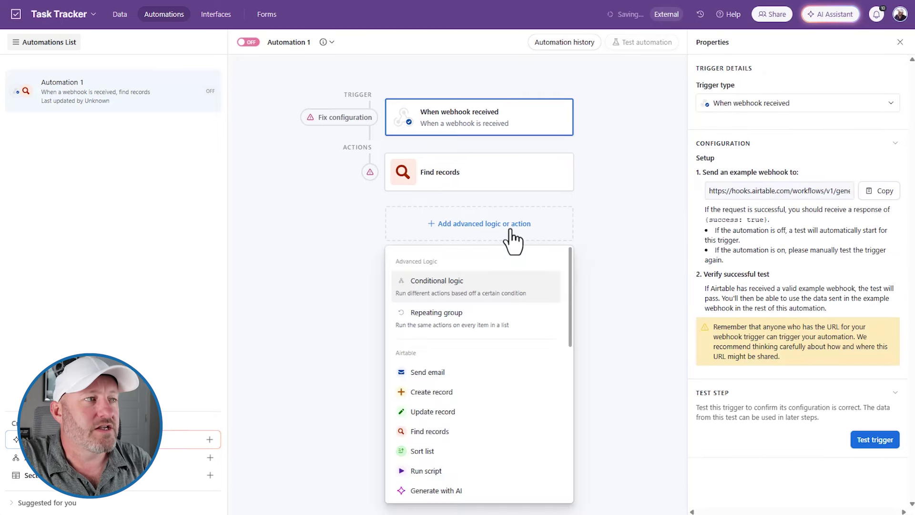
click(467, 471)
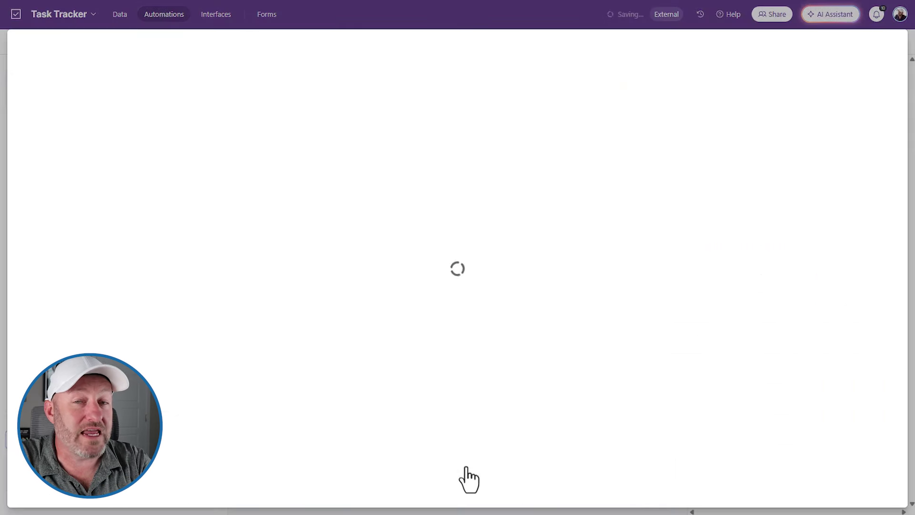
click(361, 235)
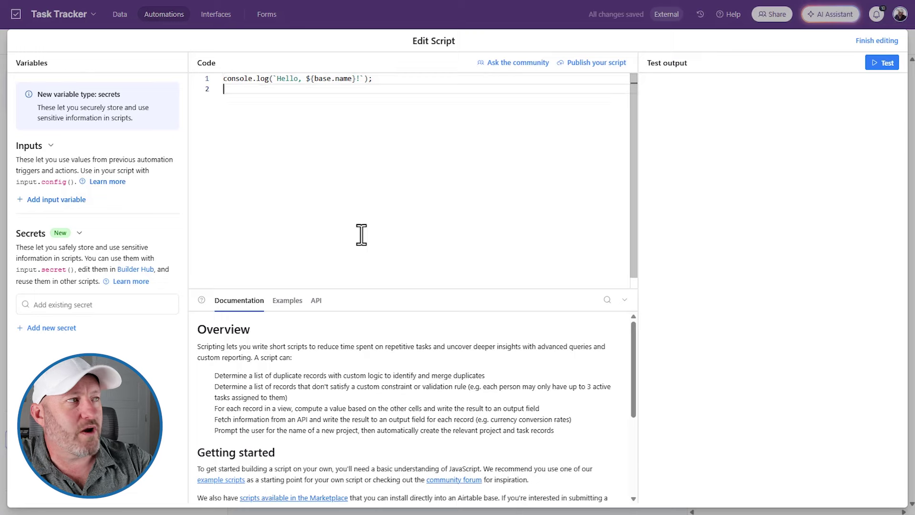
click(882, 41)
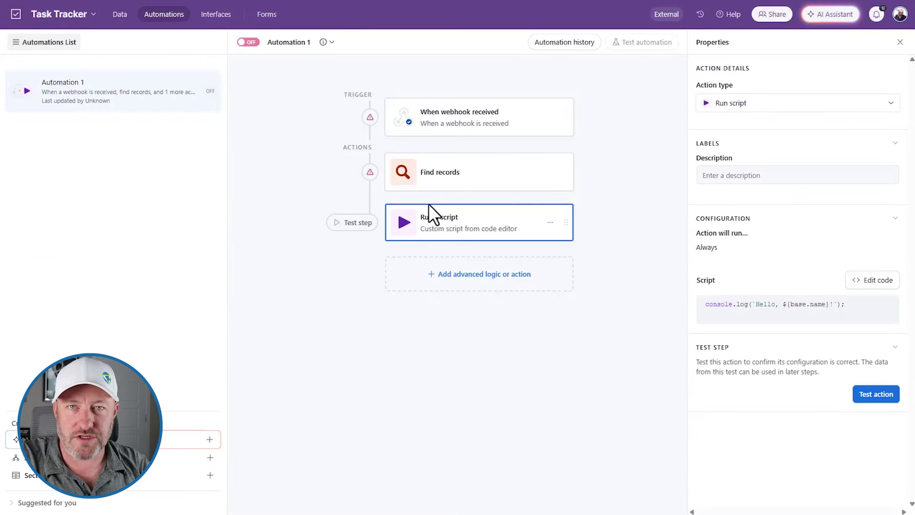